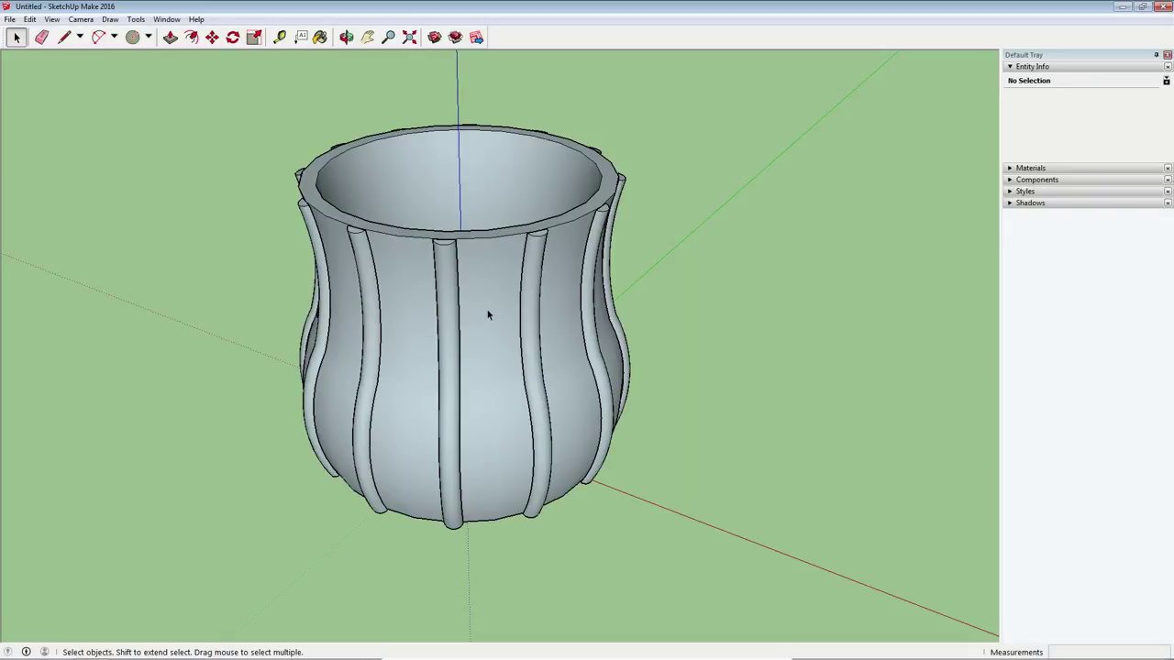
Select all 13 components of the finished ribbed vase and delete them.
middle_click_drag(486, 312, 663, 307)
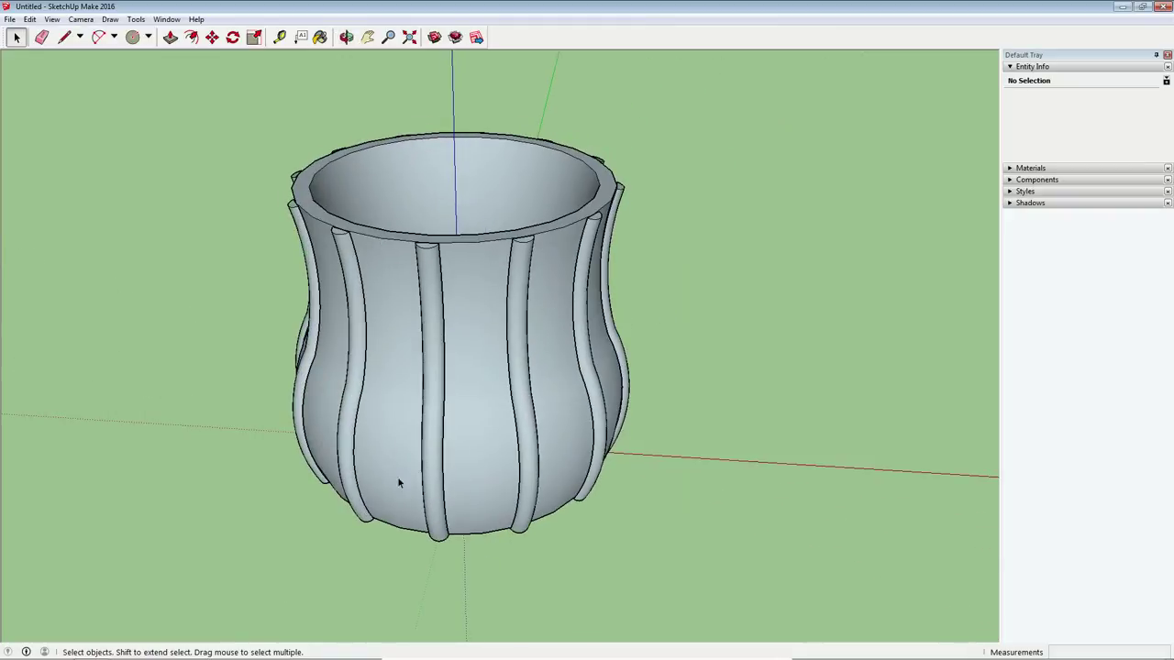
middle_click_drag(395, 491, 178, 493)
middle_click_drag(613, 131, 567, 407)
left_click(551, 456)
middle_click_drag(616, 474, 733, 401)
left_click(514, 249)
left_click(686, 561)
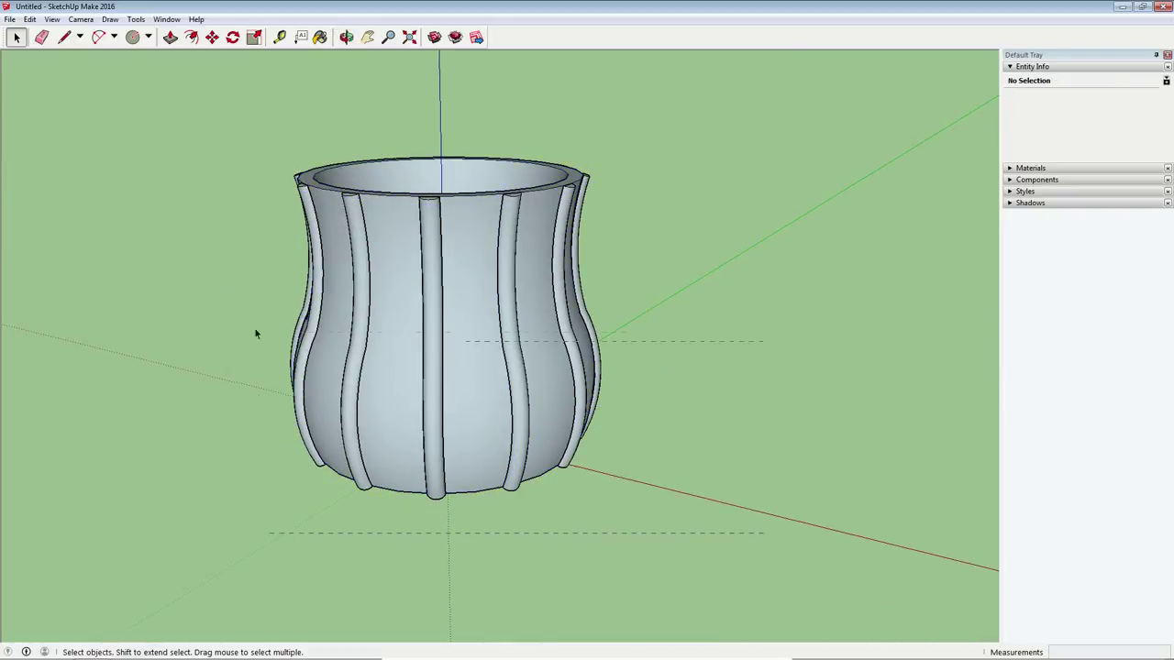
key("ctrl+a")
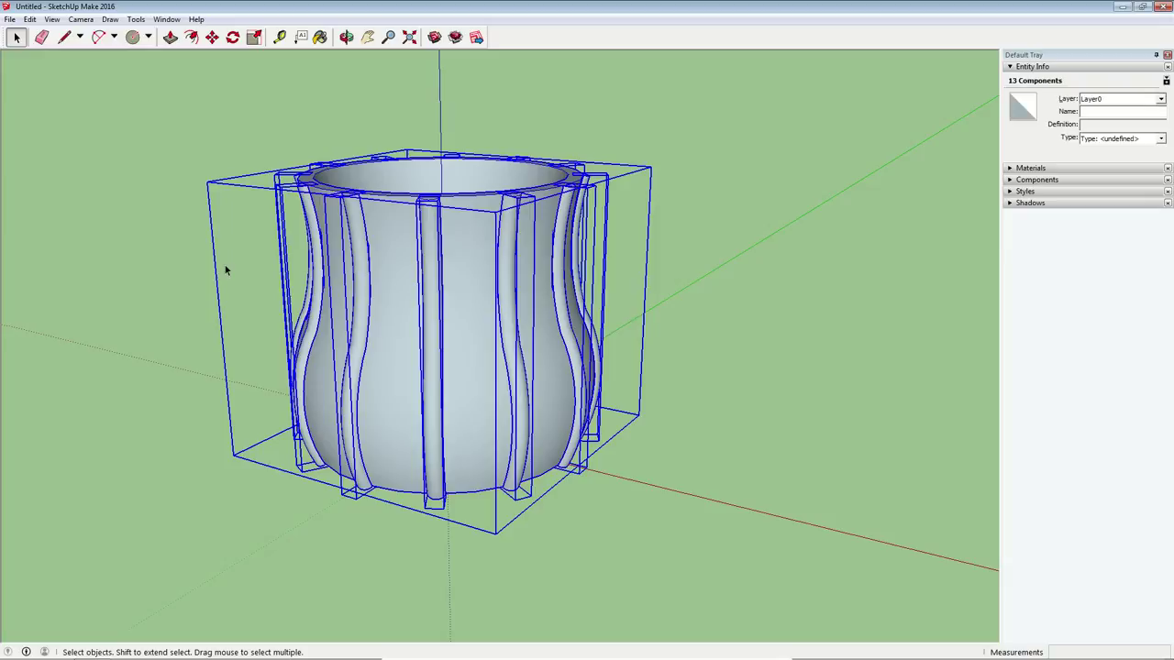
key("Delete")
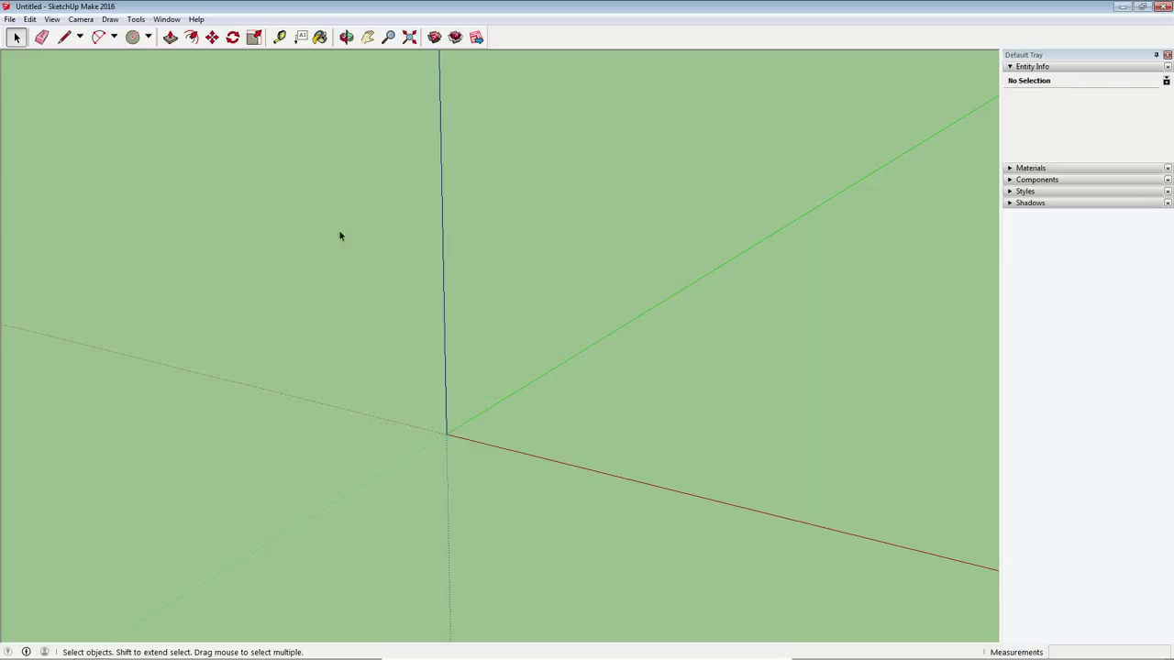
Draw a circle of radius 6 centred on the axes origin.
left_click(132, 38)
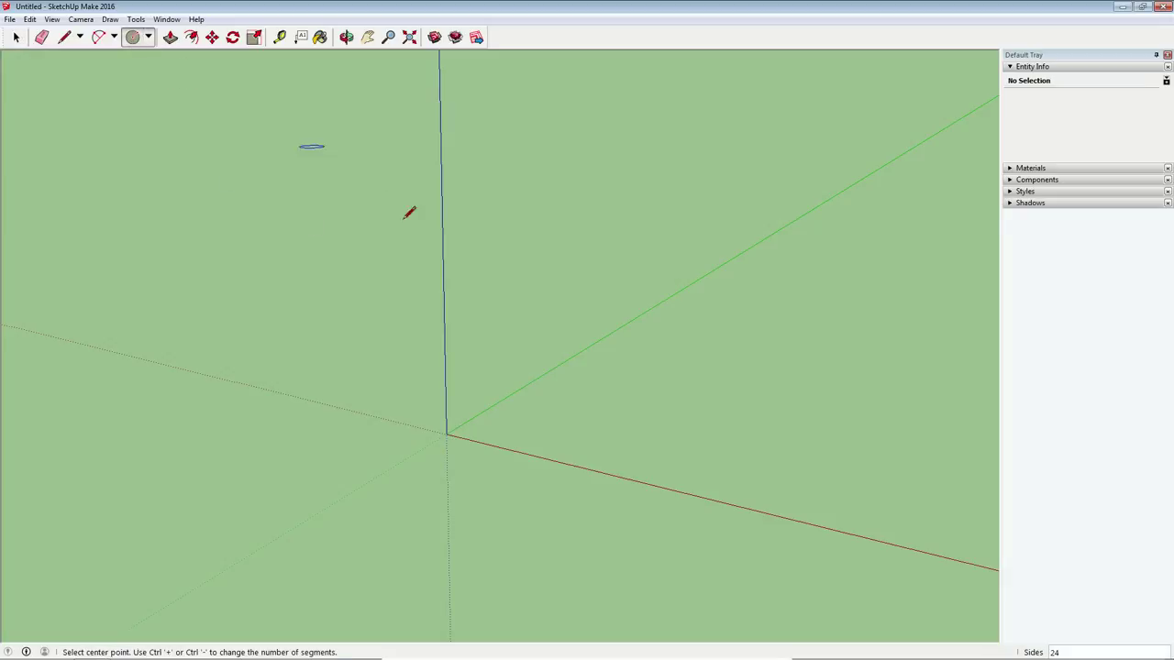
left_click(447, 434)
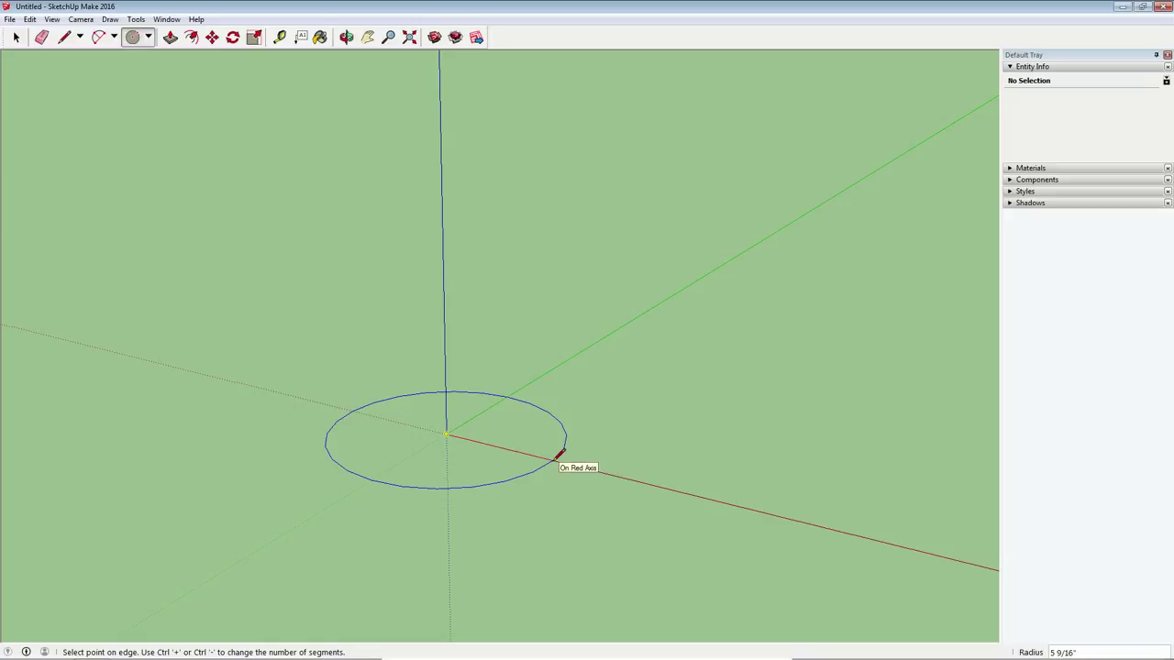
type("6")
key("Return")
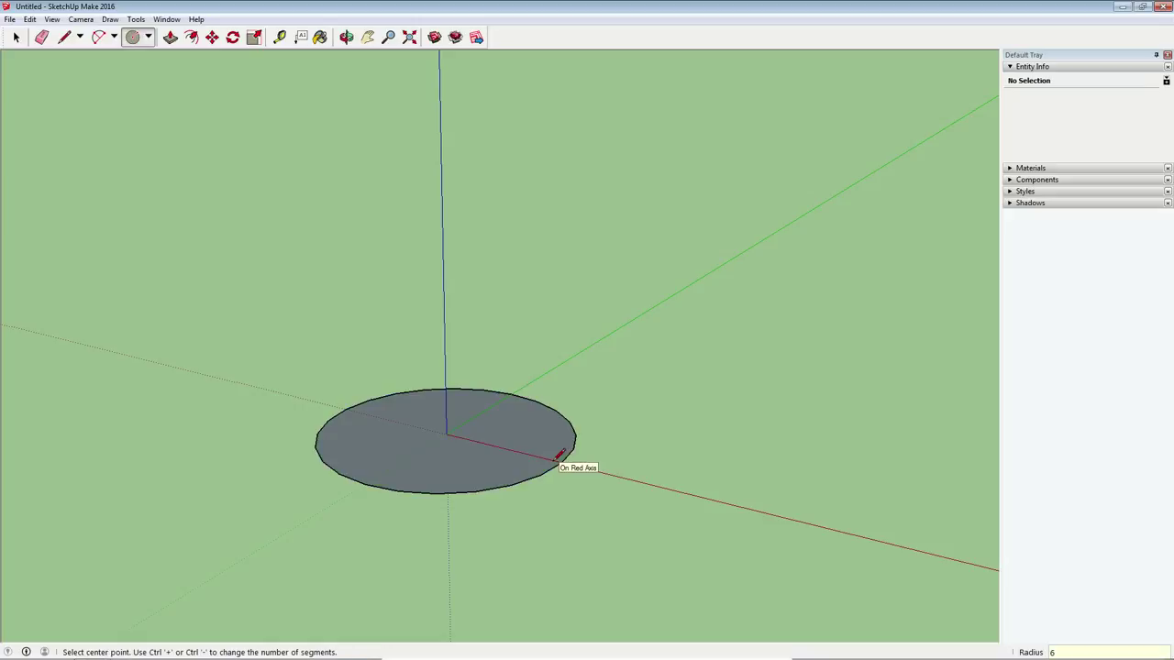
Draw a 1' tall upright rectangular face spanning the disc's diameter.
left_click(65, 39)
left_click(563, 462)
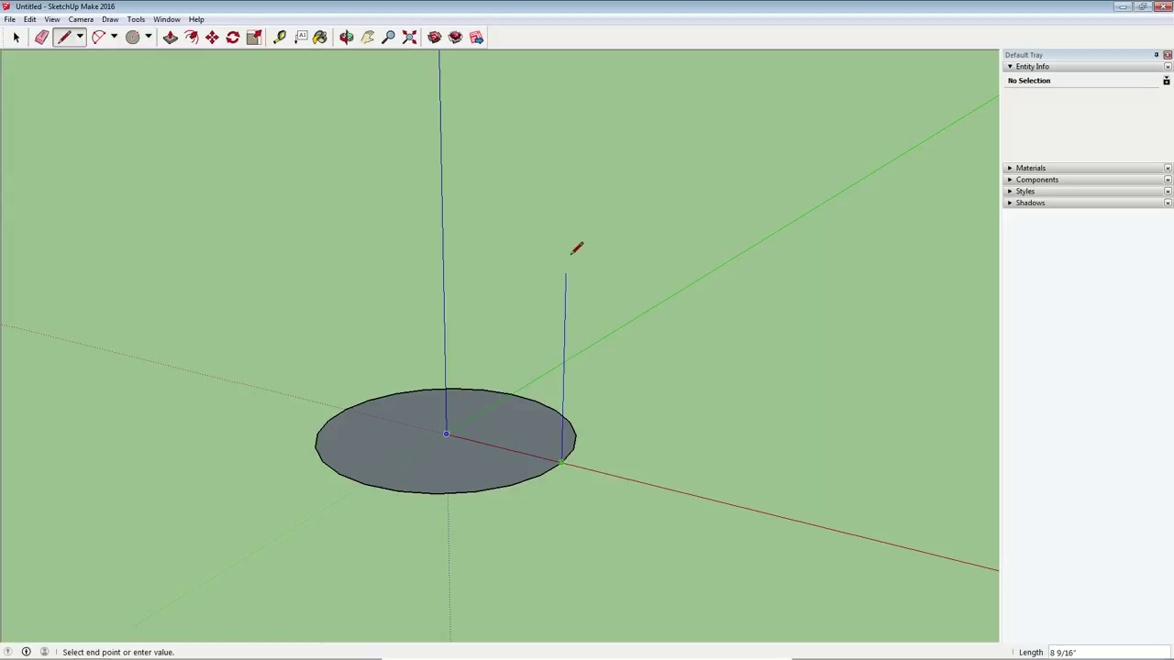
type("1")
key("Return")
type("'")
key("Return")
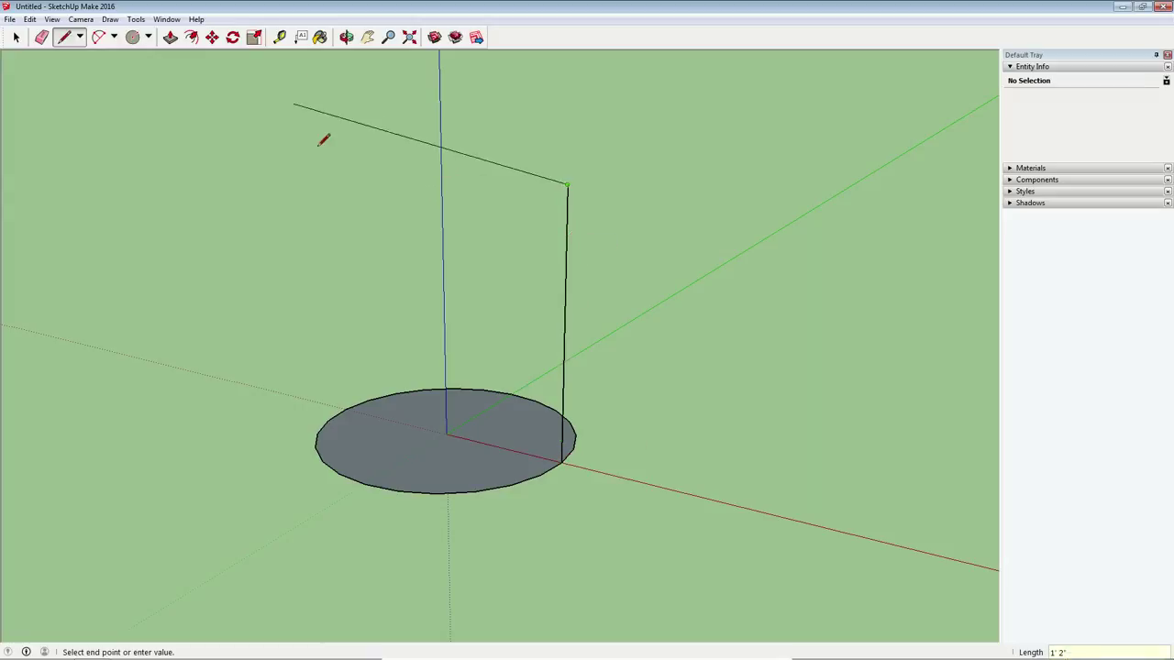
left_click(347, 407)
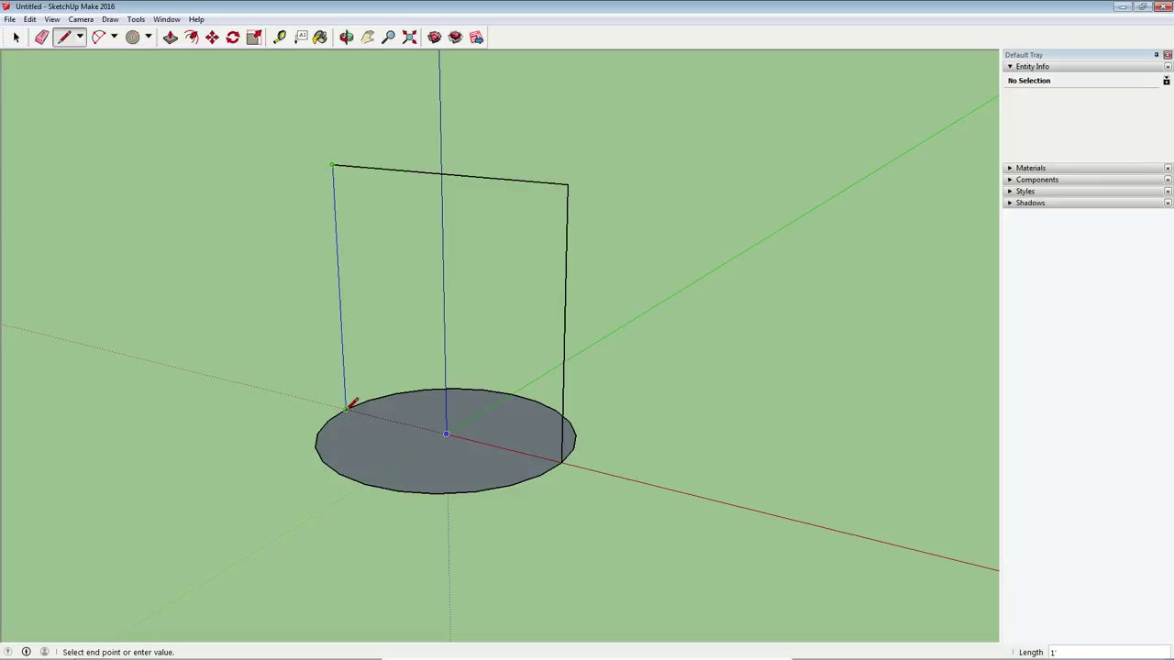
left_click(346, 407)
left_click(562, 462)
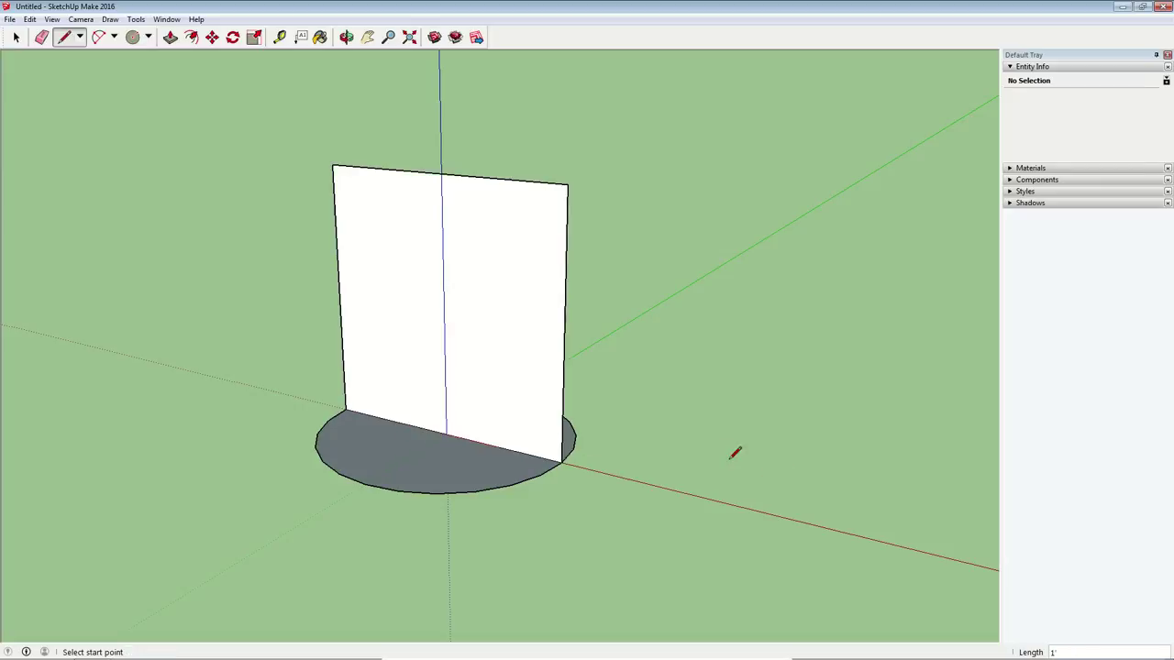
middle_click_drag(720, 451, 692, 390)
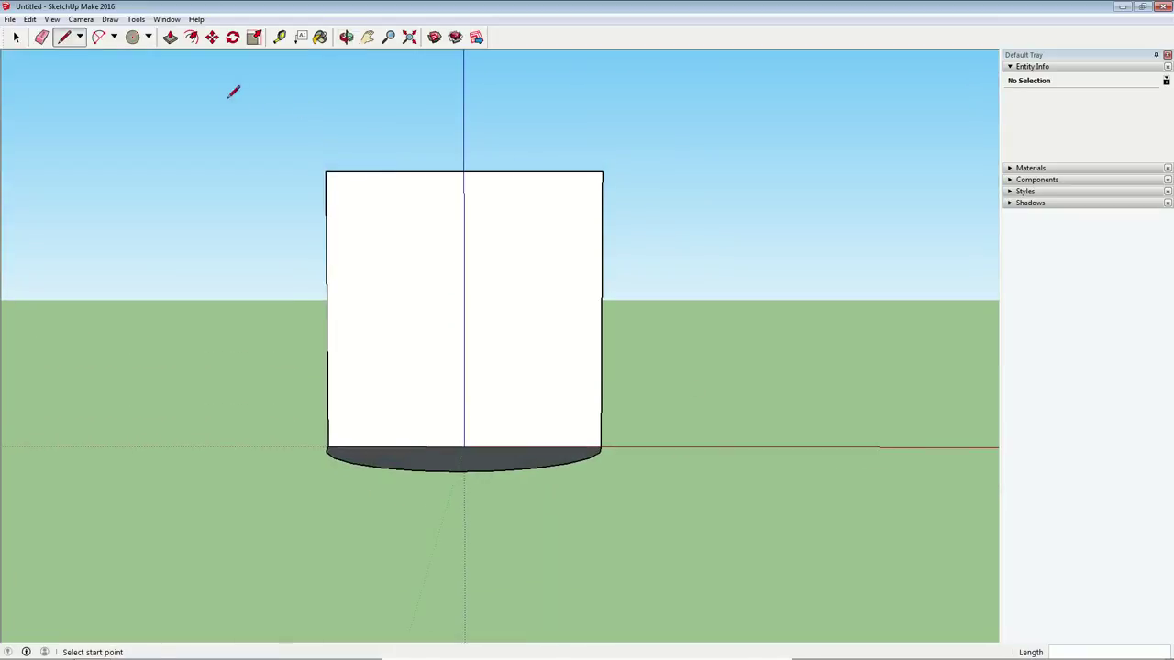
Draw two 2-point arcs on the right edge: the lower bulging out, the upper curving in.
left_click(114, 36)
left_click(119, 55)
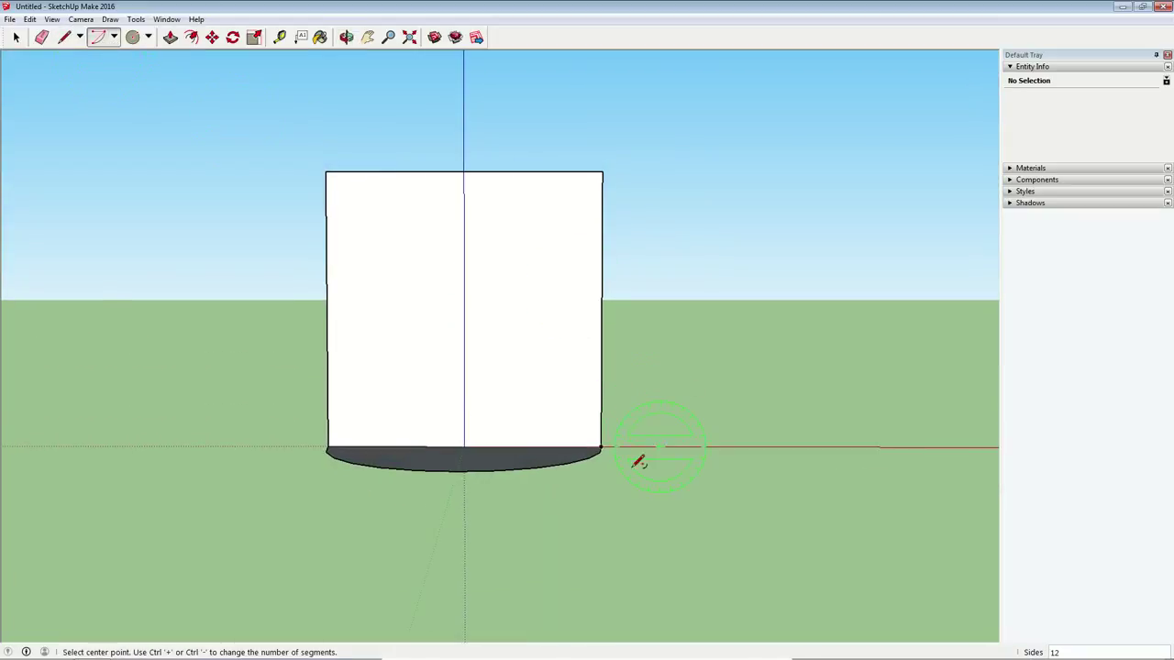
left_click(114, 37)
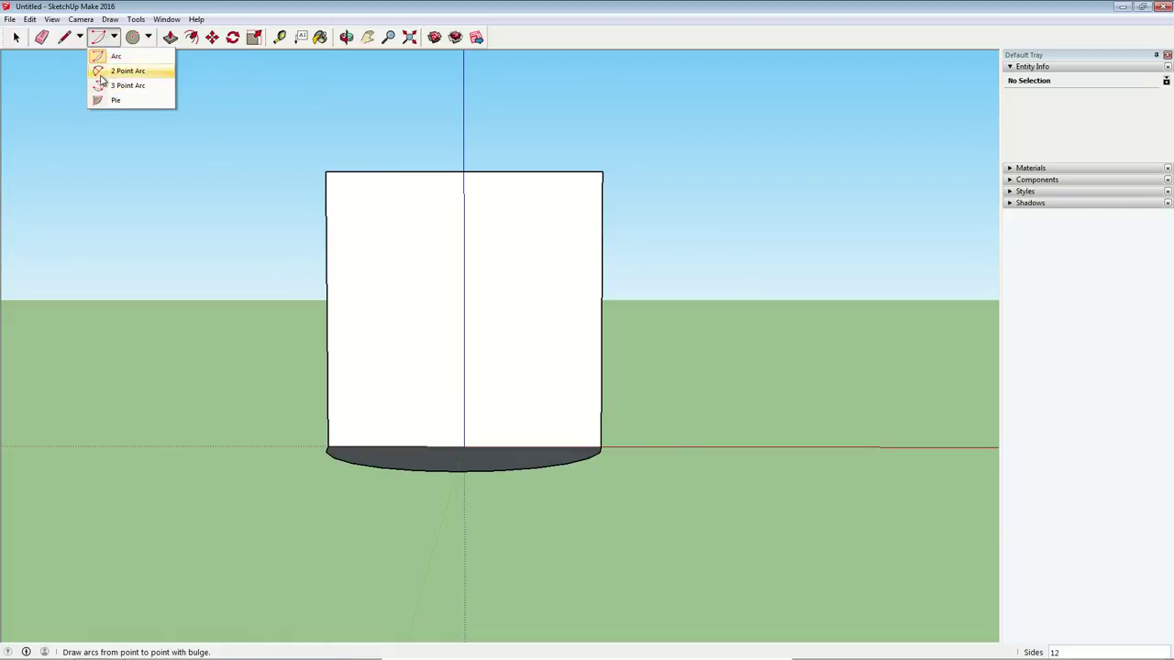
left_click(133, 74)
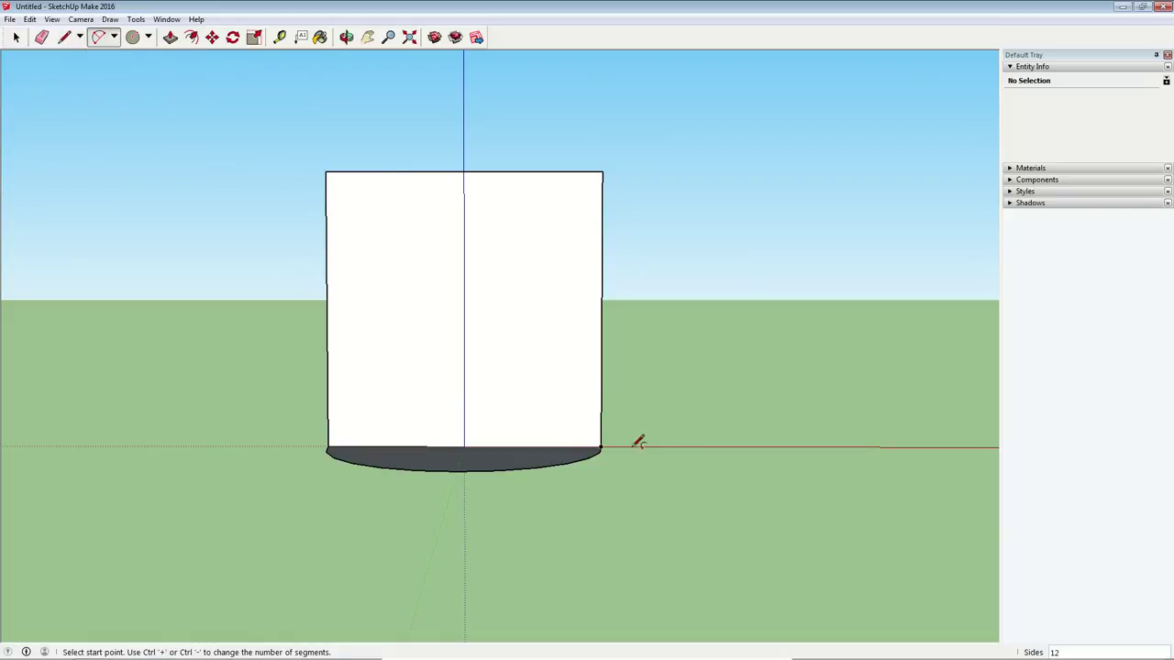
left_click(601, 448)
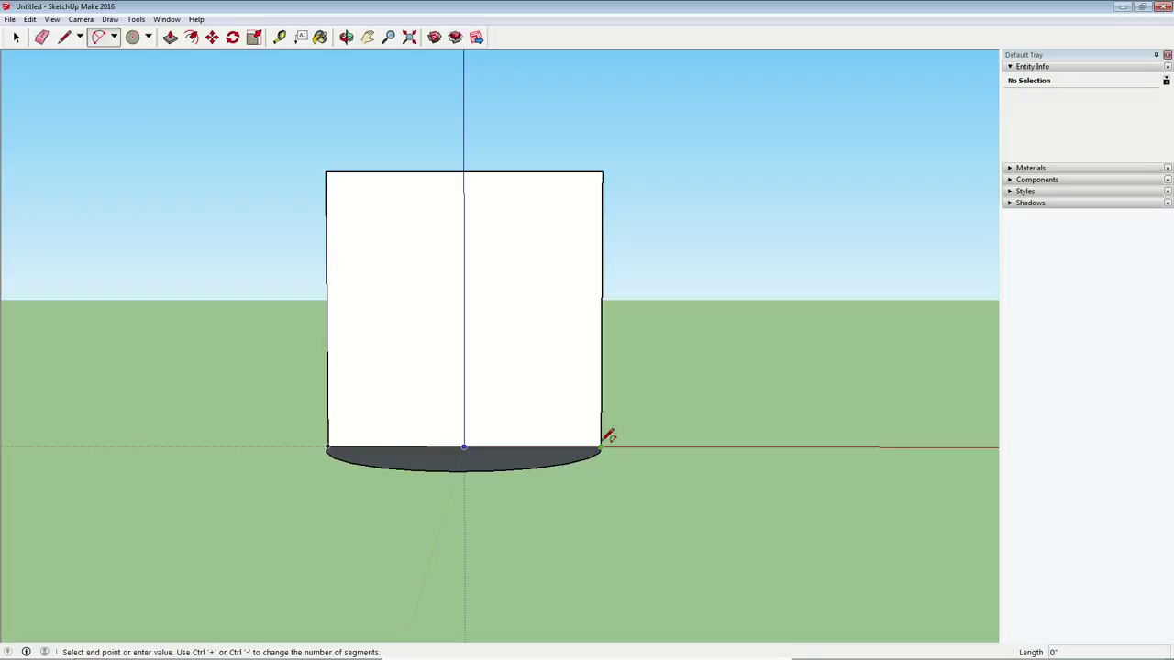
left_click(602, 312)
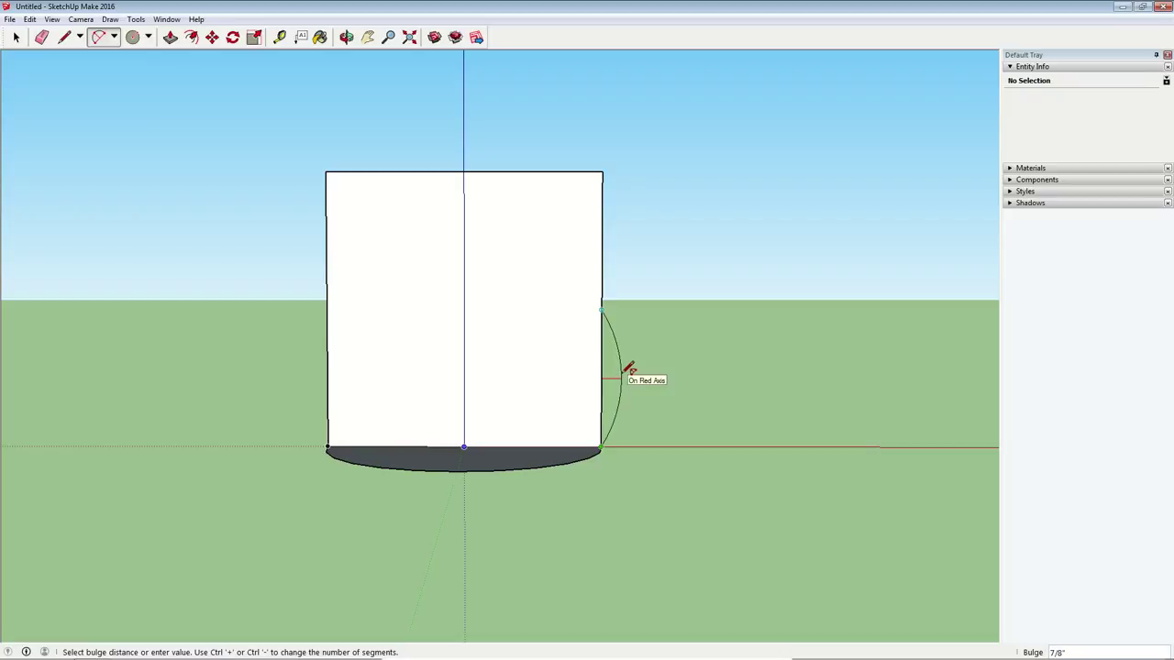
left_click(626, 370)
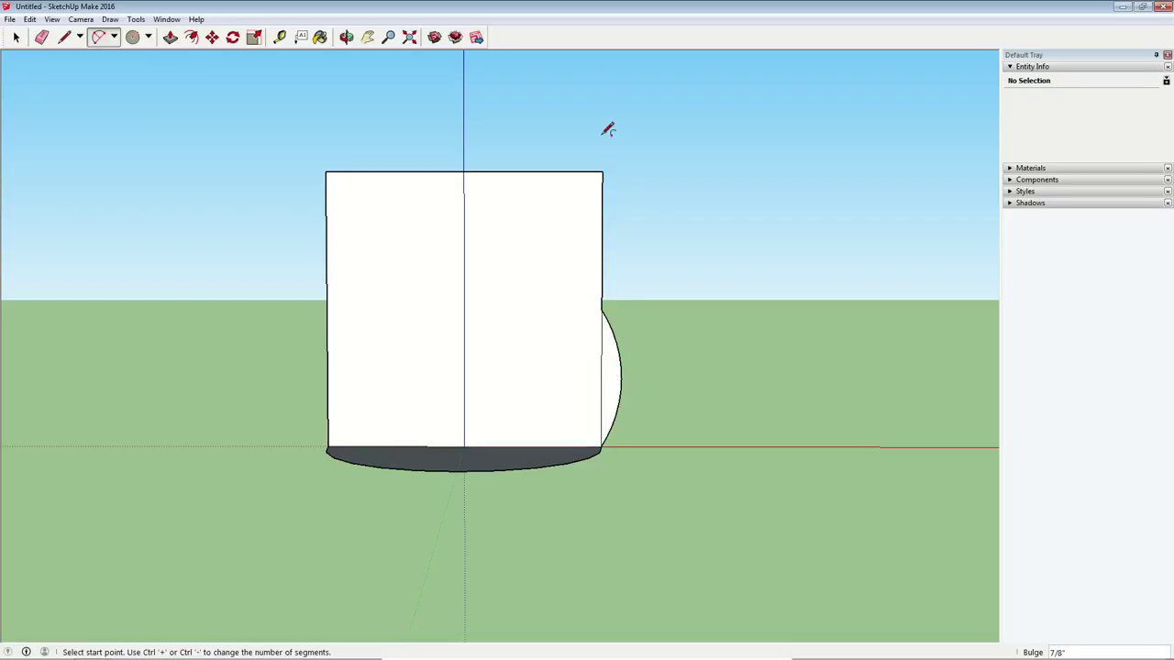
left_click(603, 172)
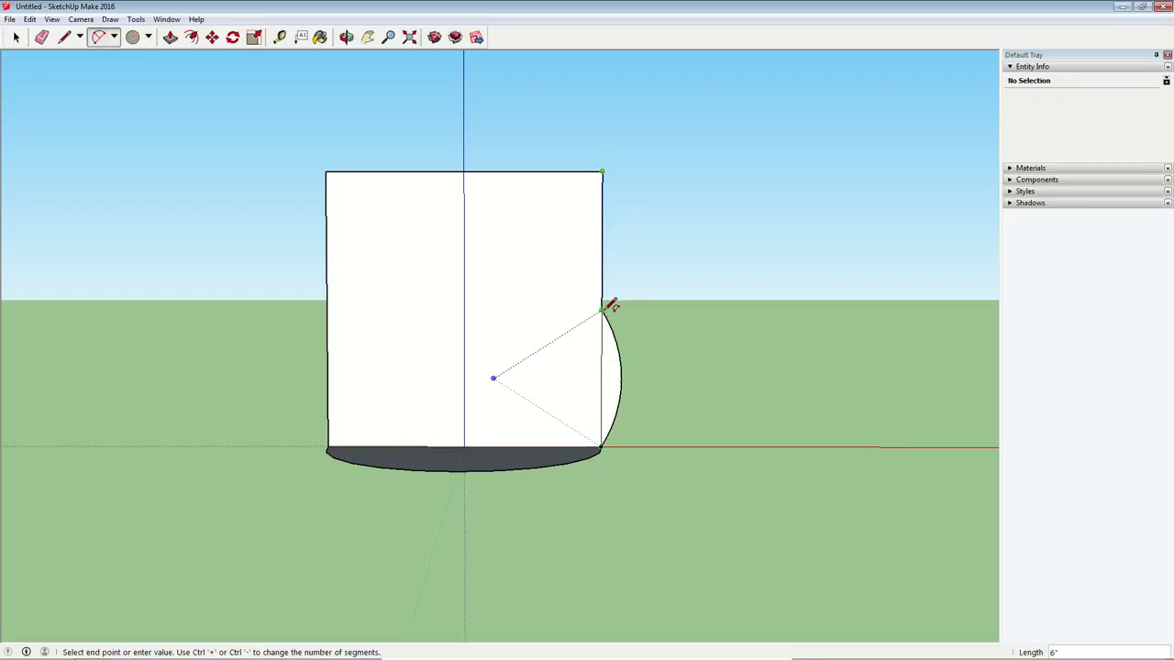
left_click(602, 309)
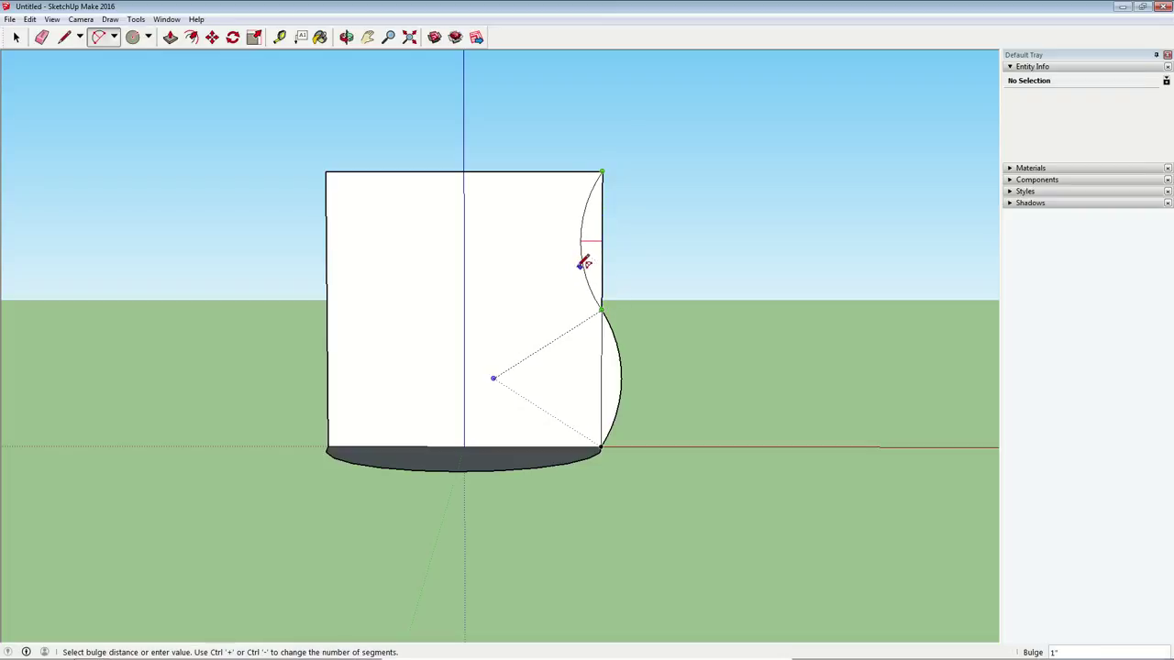
left_click(581, 256)
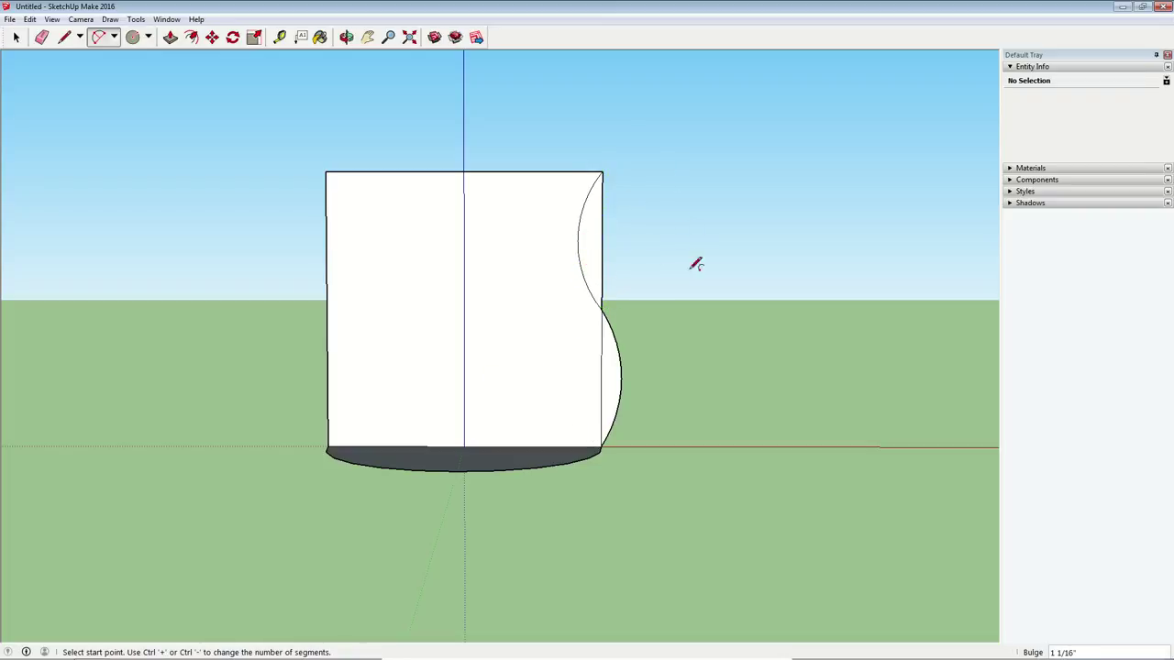
middle_click_drag(699, 274, 580, 145)
Copy both arcs 11/16" inward with Move and Ctrl.
key("space")
left_click(568, 268)
left_click(604, 348, "shift")
left_click(212, 37)
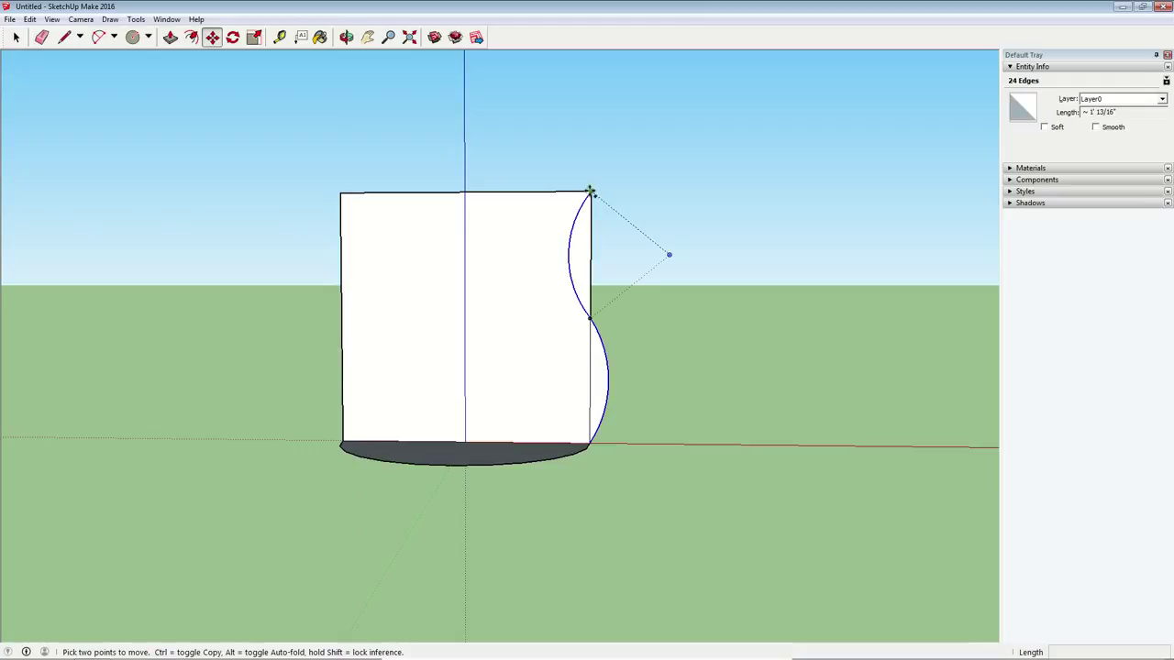
left_click(590, 193)
key("ctrl")
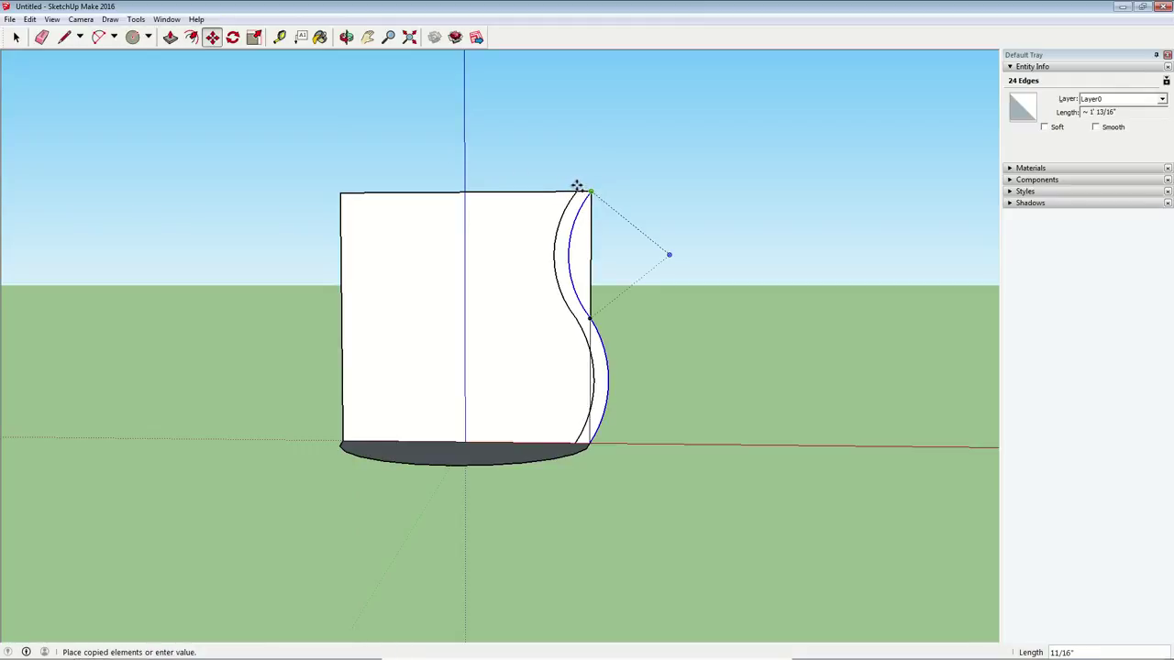
left_click(576, 185)
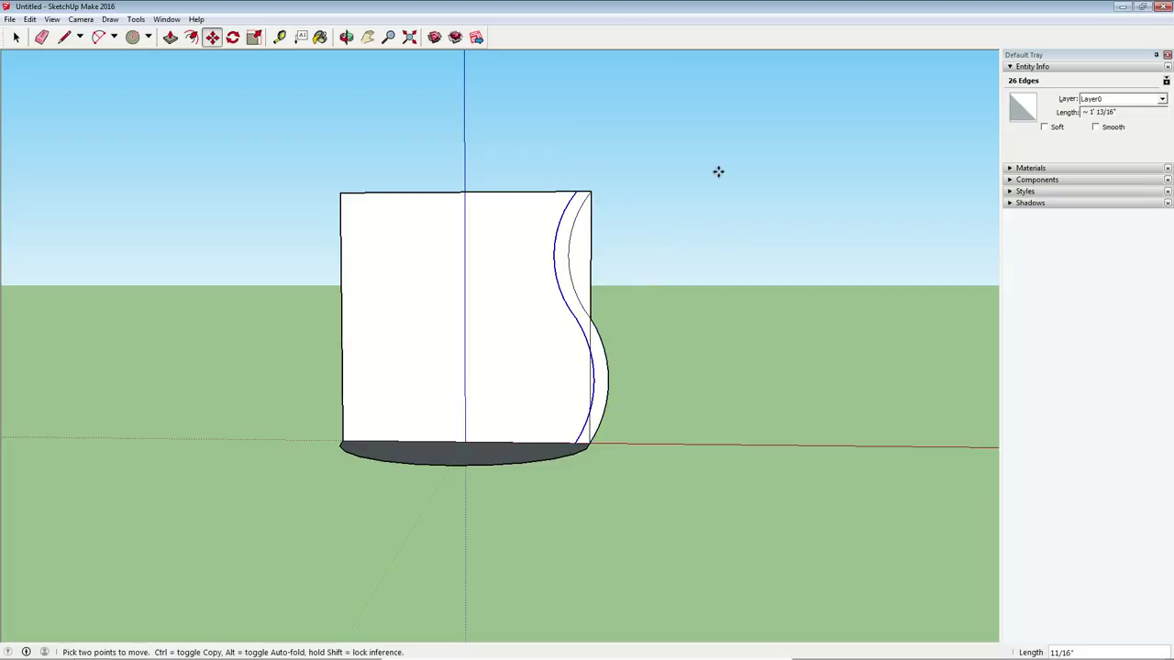
Erase the rectangle's remaining edges, leaving only the thin S-curved profile strip.
key("e")
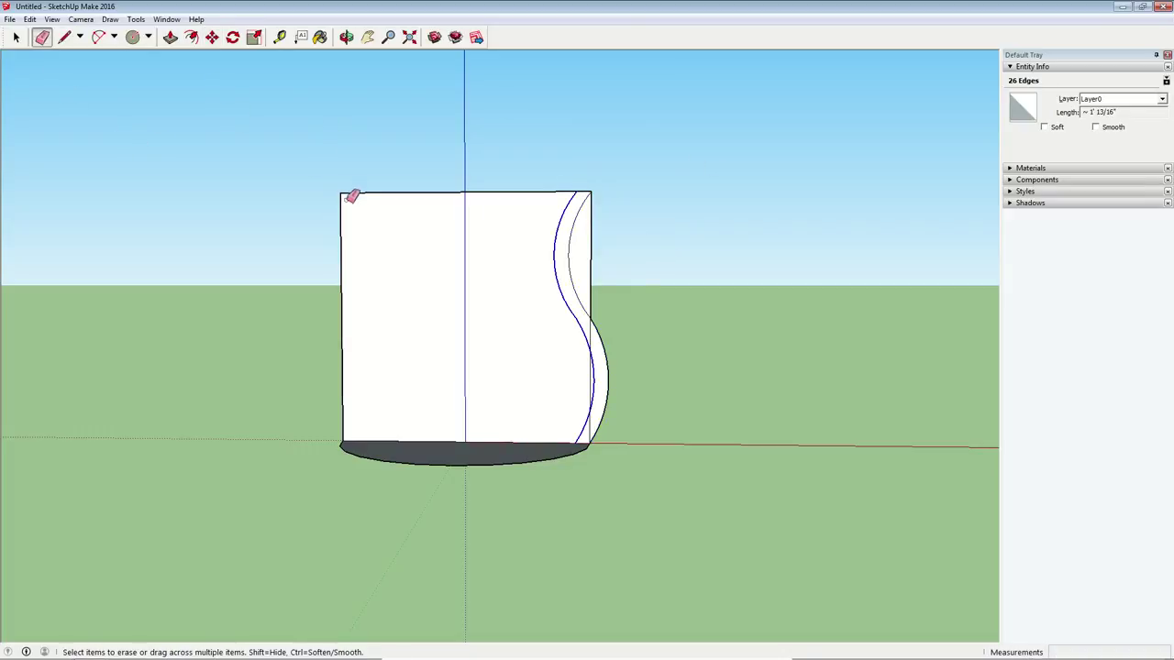
left_click_drag(348, 189, 371, 163)
left_click(595, 246)
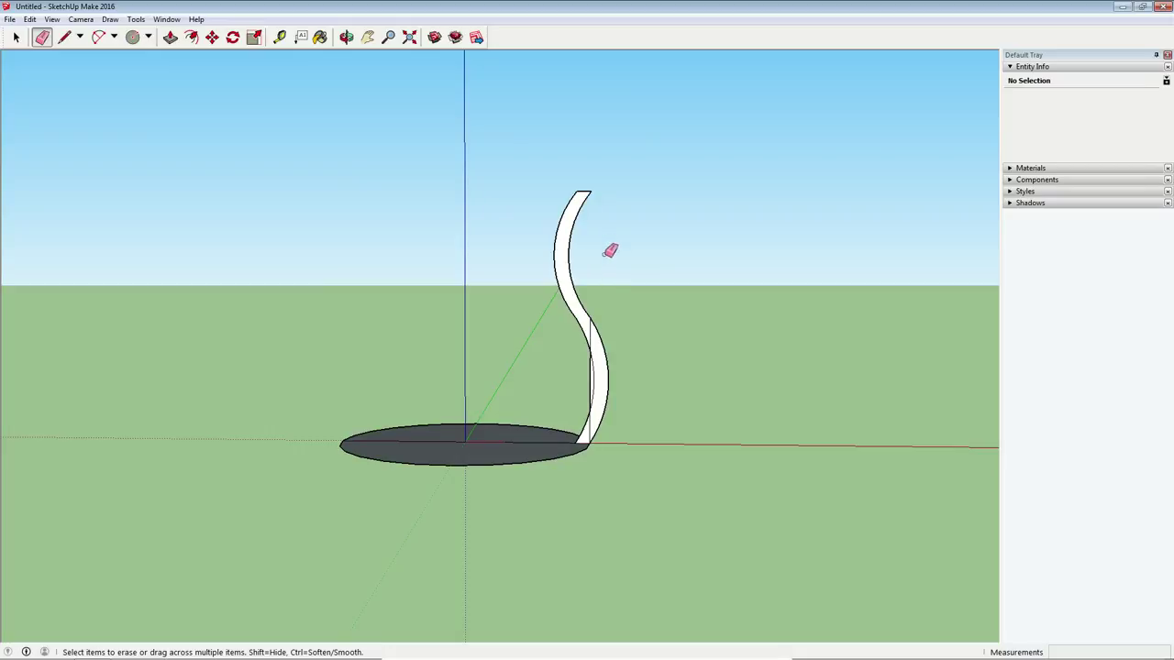
scroll(594, 380, "up", 3)
left_click_drag(590, 379, 590, 262)
mouse_move(461, 220)
middle_mouse_down()
mouse_move(435, 235)
mouse_move(450, 240)
middle_mouse_up()
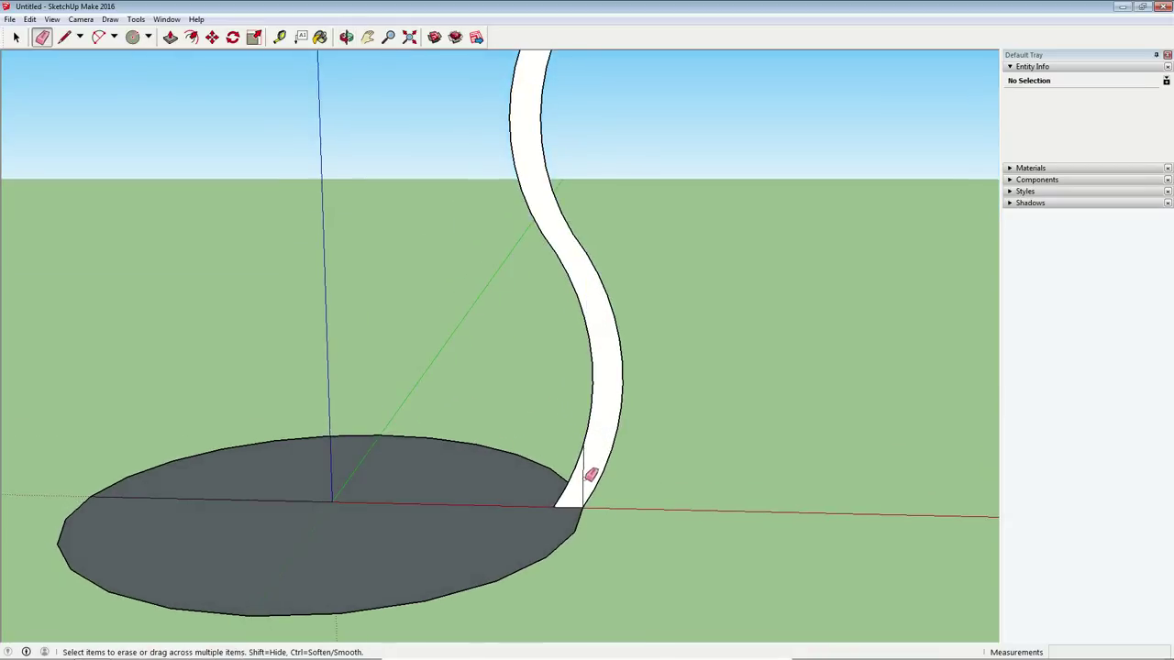
left_click(584, 477)
scroll(527, 480, "down", 3)
middle_click_drag(527, 479, 508, 432)
scroll(508, 432, "down", 3)
middle_click_drag(450, 482, 547, 542)
Copy the strip's curve edges with Edit > Copy, then deselect.
key("space")
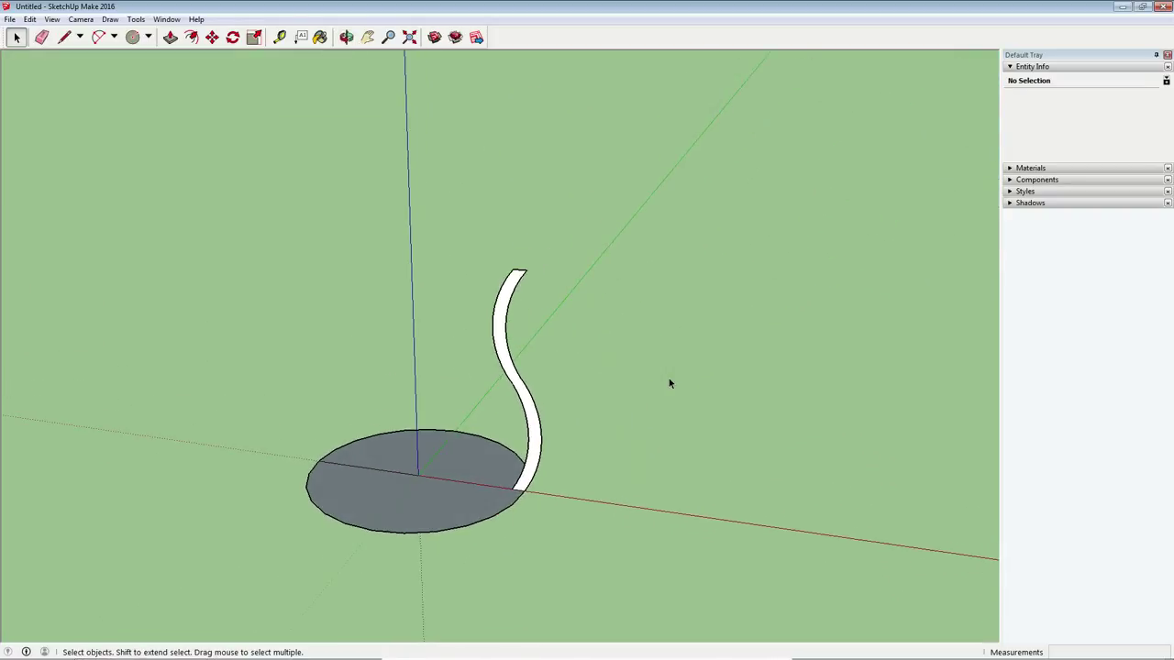
scroll(566, 501, "up", 2)
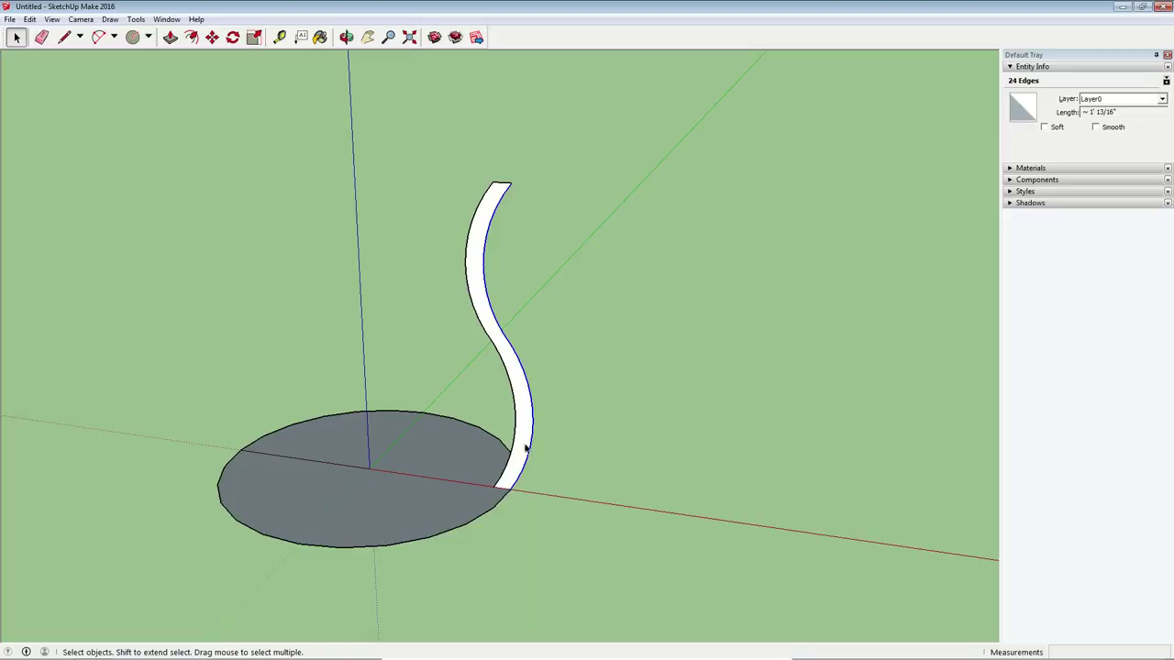
scroll(523, 466, "up", 3)
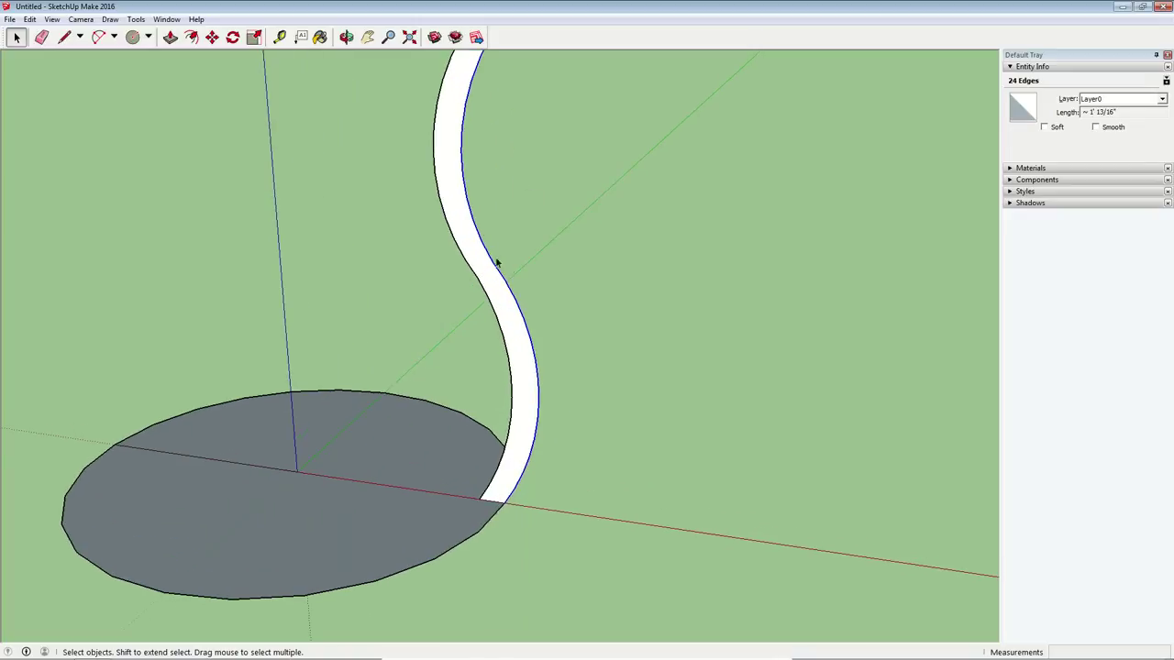
scroll(454, 422, "down", 2)
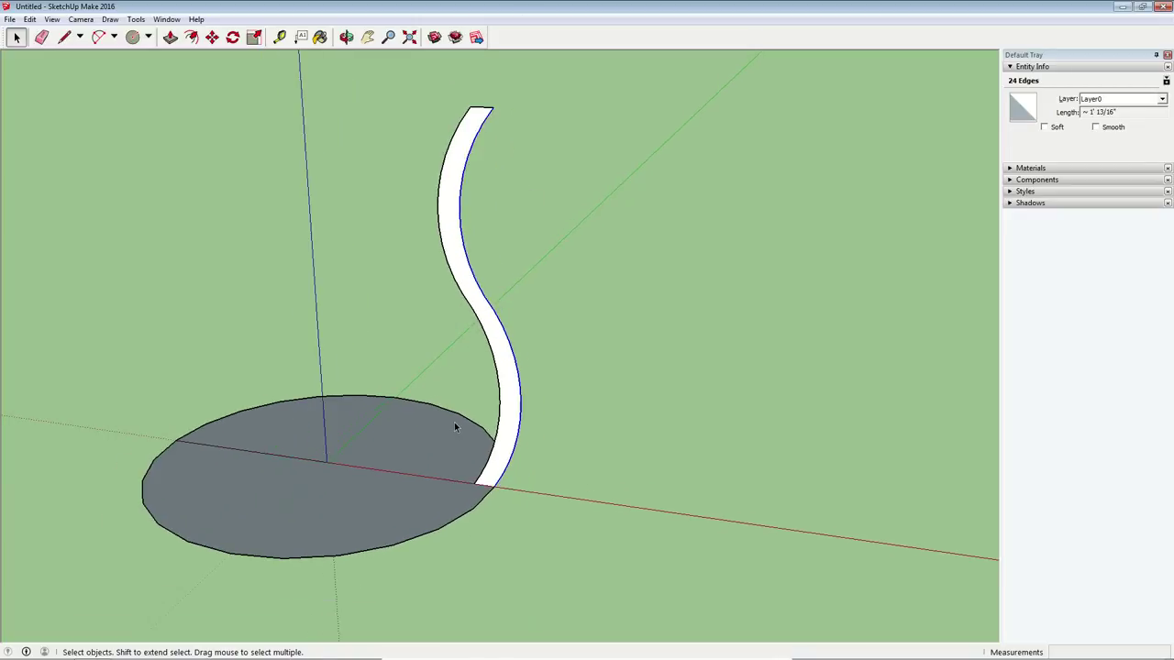
left_click(31, 19)
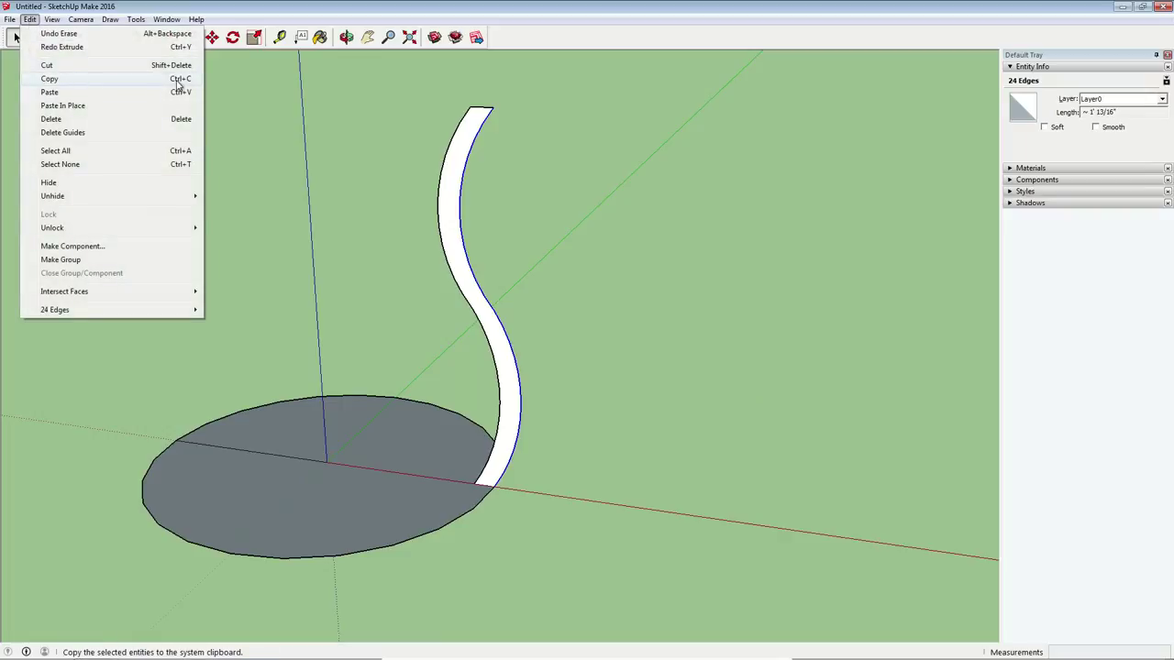
left_click(110, 78)
left_click(658, 210)
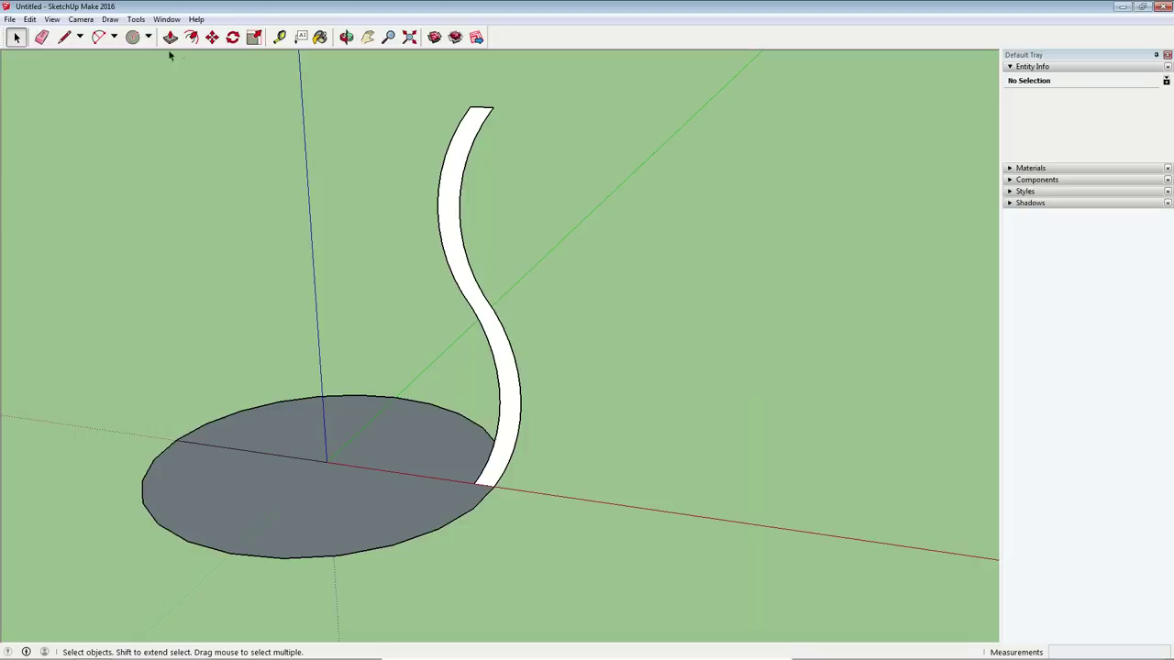
Use Follow Me to sweep the S-curved strip face around the disc's circular edge.
left_click(136, 19)
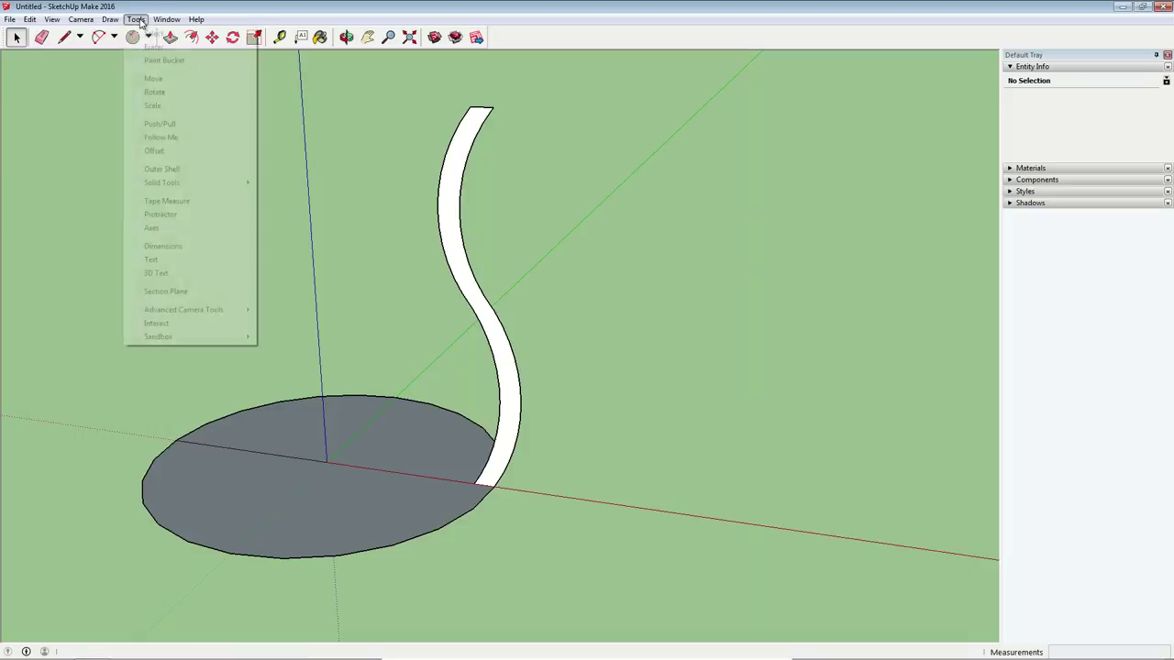
left_click(192, 138)
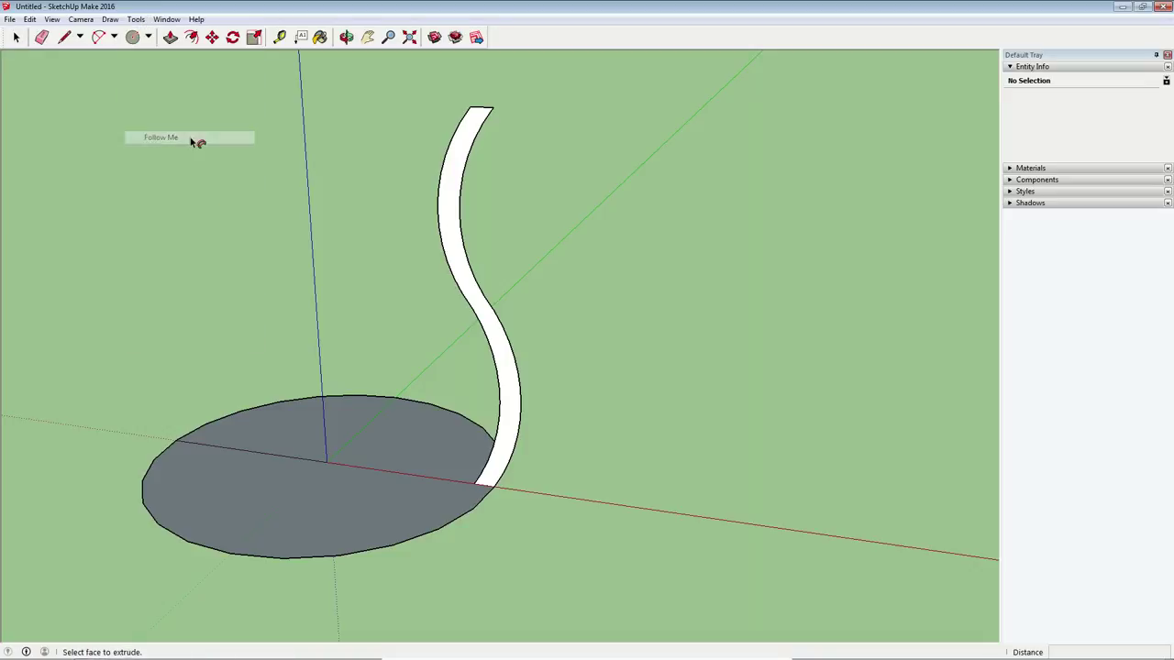
left_click(451, 201)
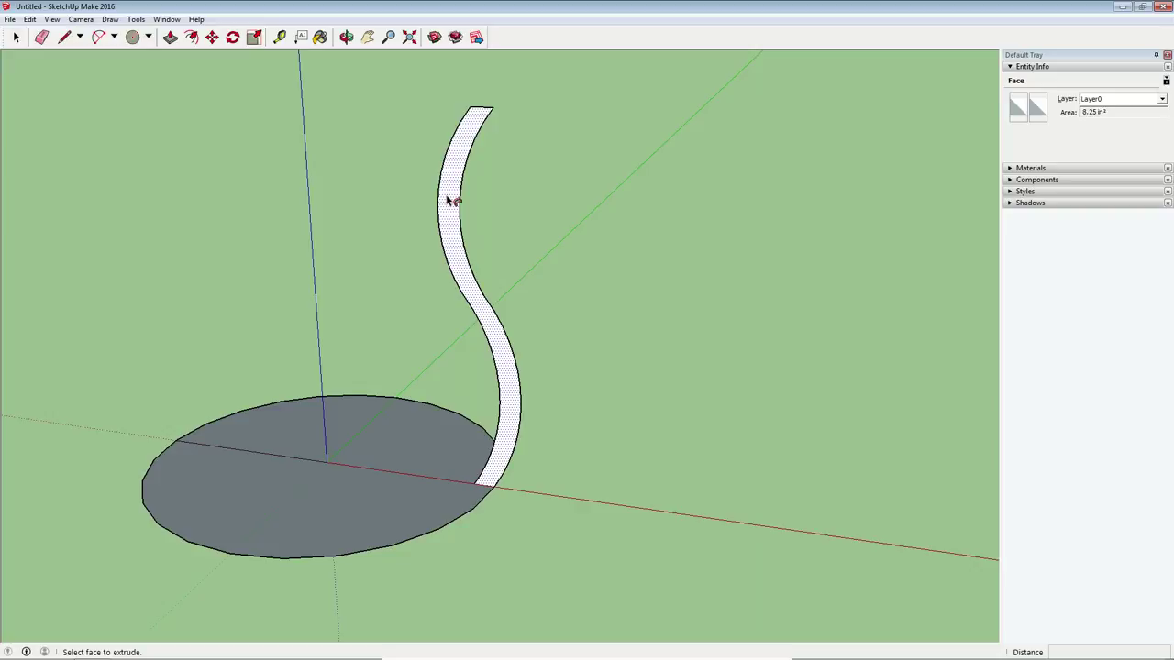
left_click_drag(451, 203, 505, 490)
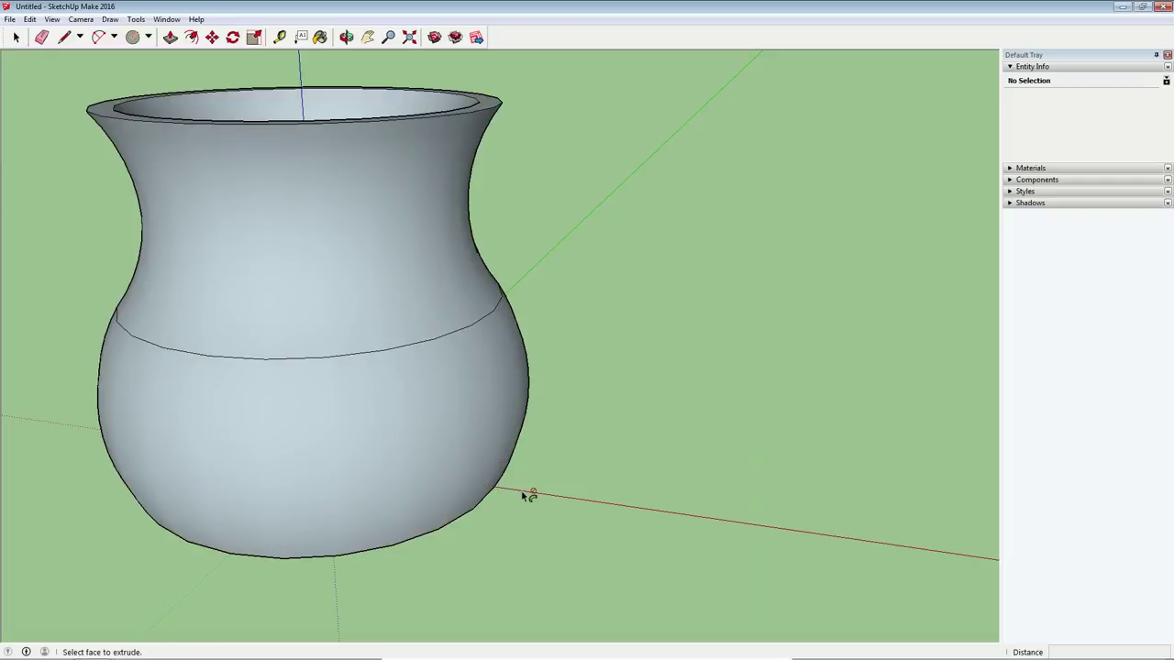
middle_click_drag(524, 496, 524, 208)
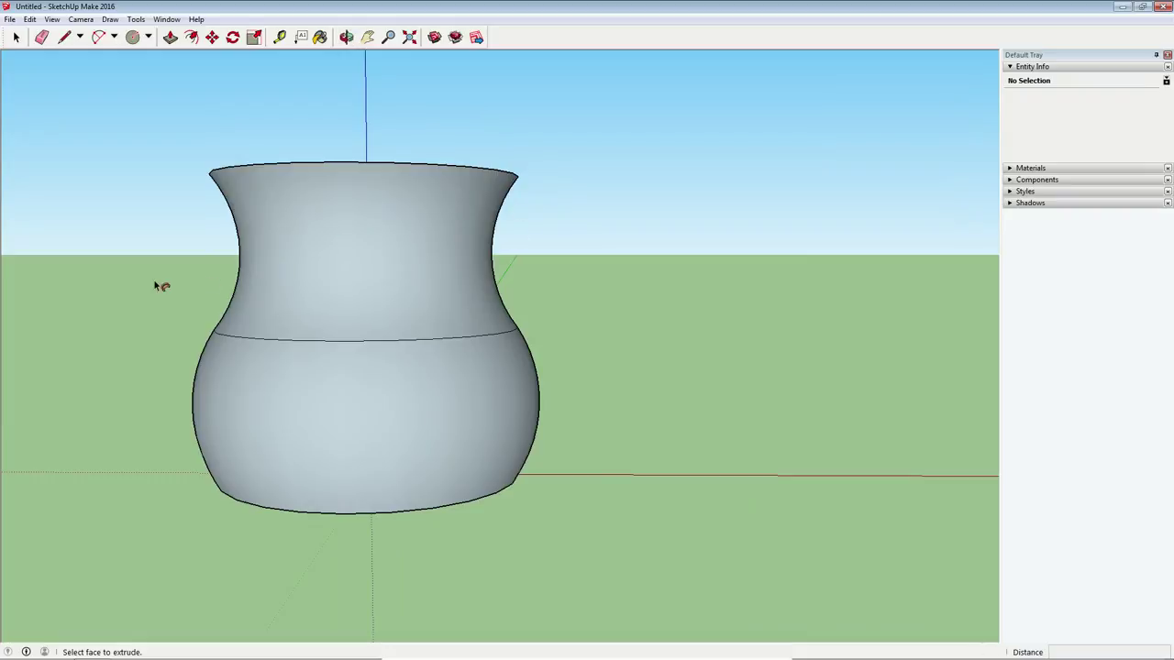
Select the 48-edge horizontal seam ring and mark it Soft and Smooth in Entity Info.
key("space")
middle_click_drag(126, 365, 149, 328)
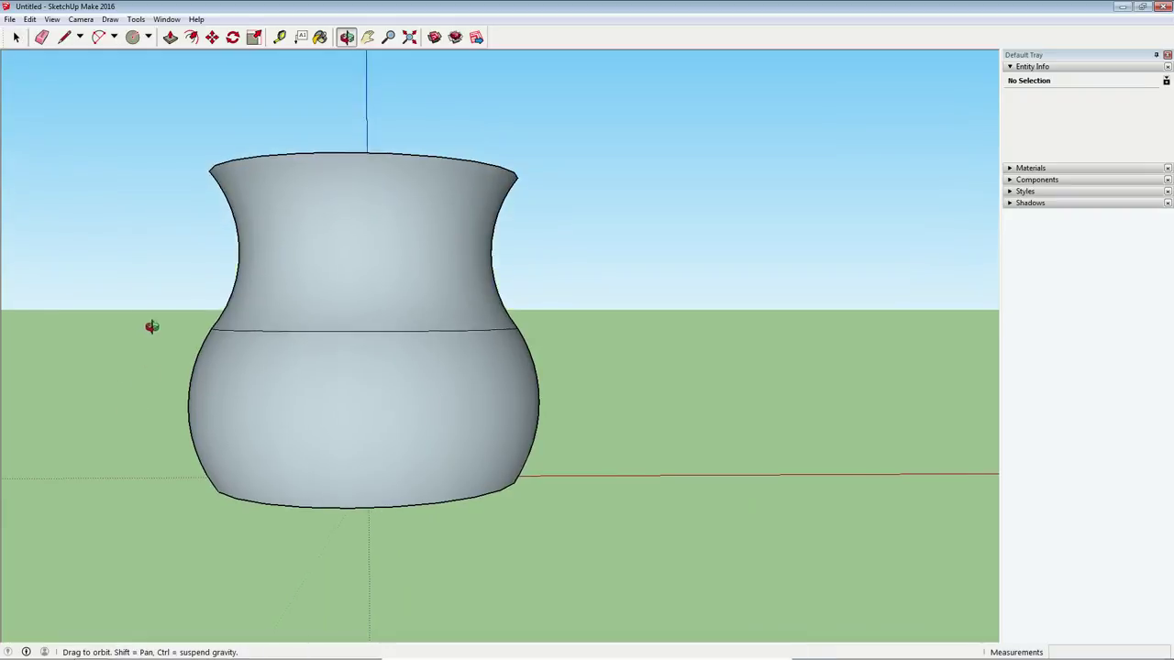
left_click_drag(397, 389, 682, 366)
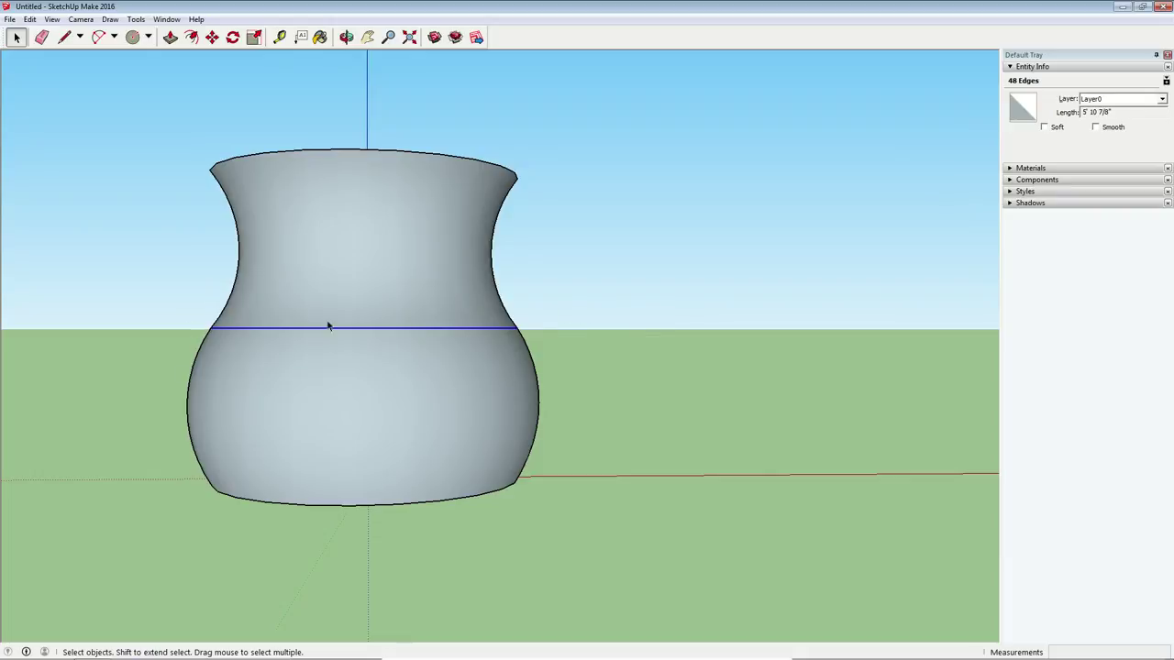
middle_click_drag(503, 376, 344, 482)
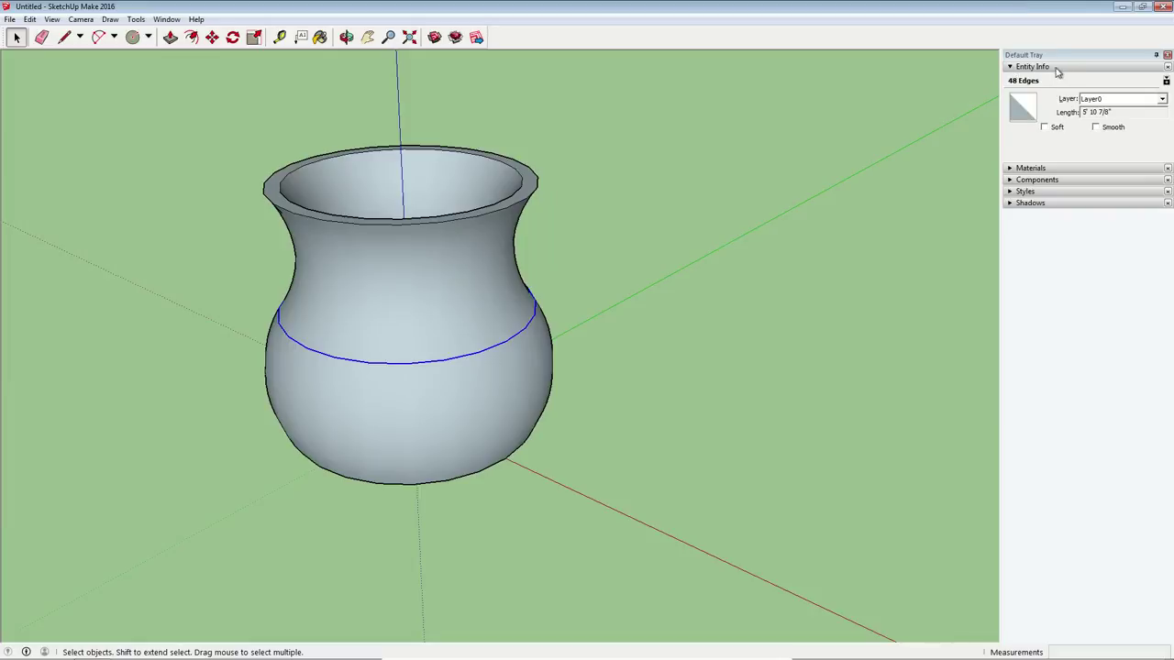
left_click(1045, 127)
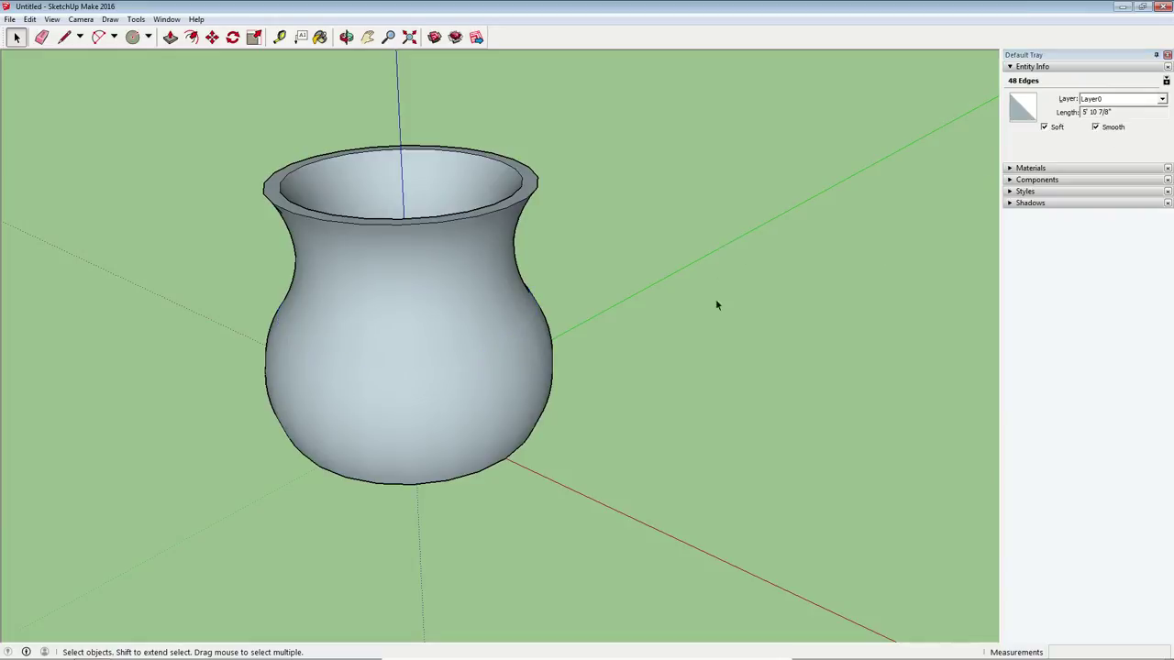
left_click(587, 376)
middle_click_drag(459, 435, 494, 372)
left_click(494, 373)
left_click(752, 293)
middle_click_drag(755, 291, 721, 397)
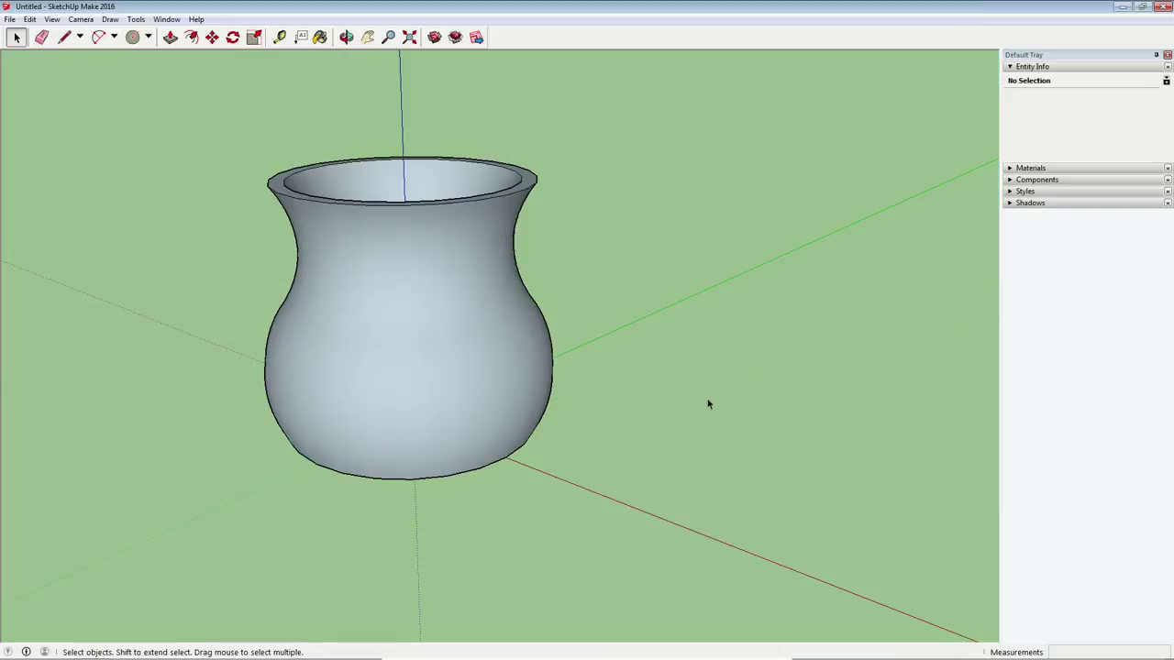
Select the whole vase and make it a component, Component#3.
triple_click(464, 368)
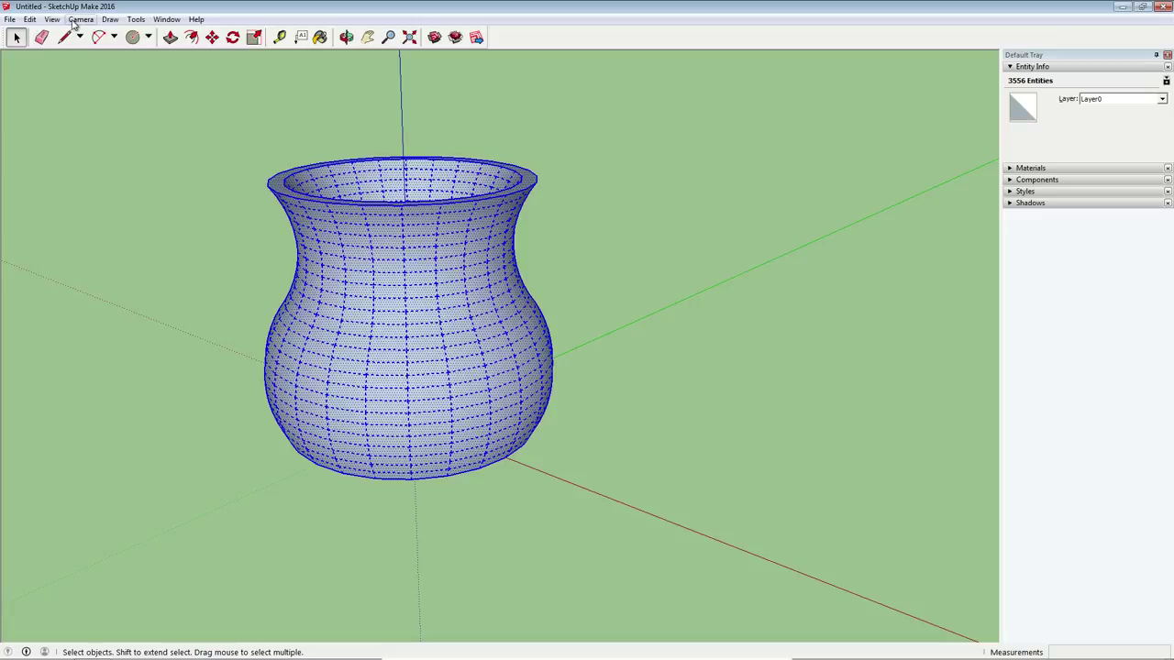
left_click(31, 19)
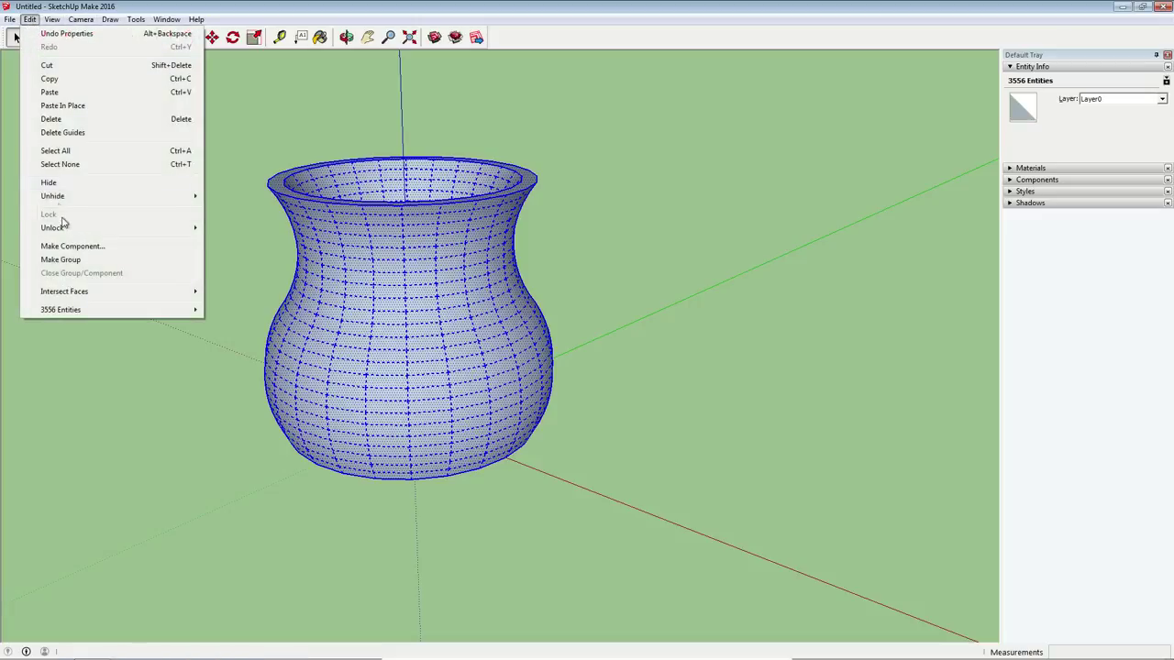
left_click(92, 246)
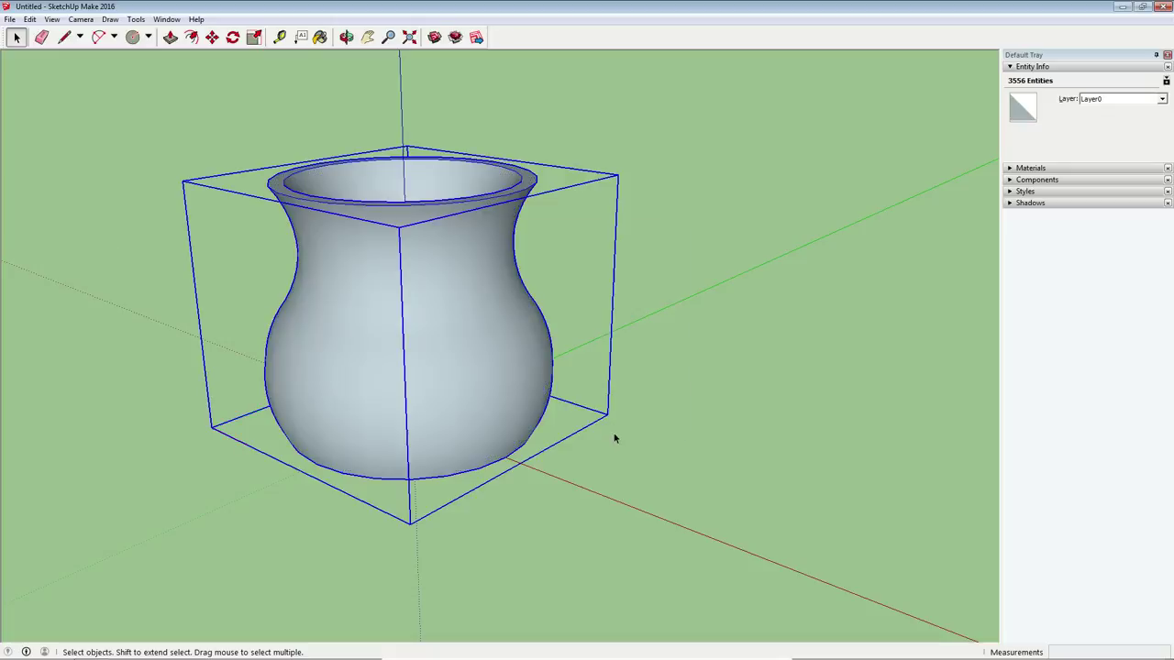
left_click(646, 494)
middle_click_drag(503, 370, 597, 534)
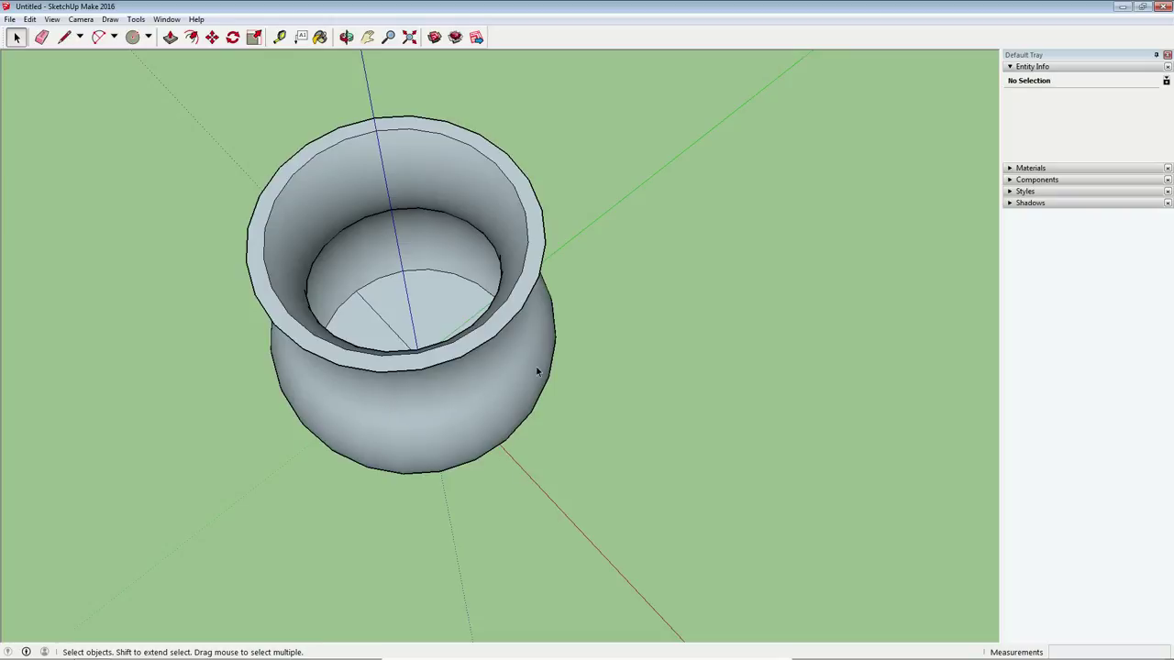
middle_click_drag(494, 463, 532, 306)
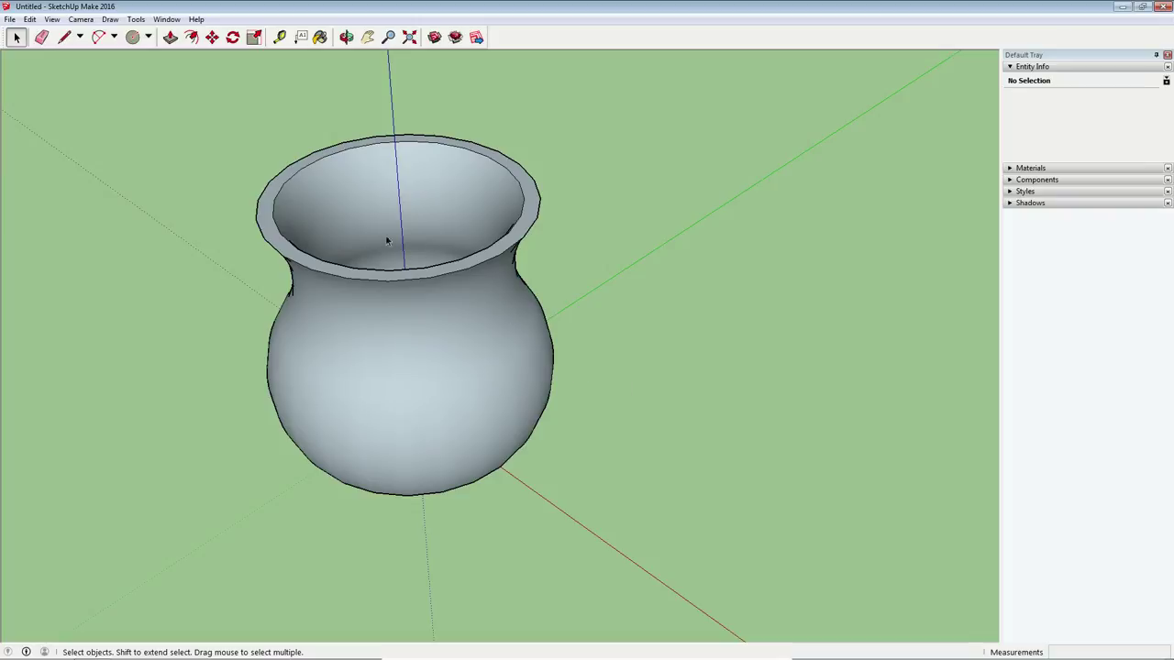
Paste In Place the copied 24-edge S-curve profile on the vase's outer side.
left_click(30, 19)
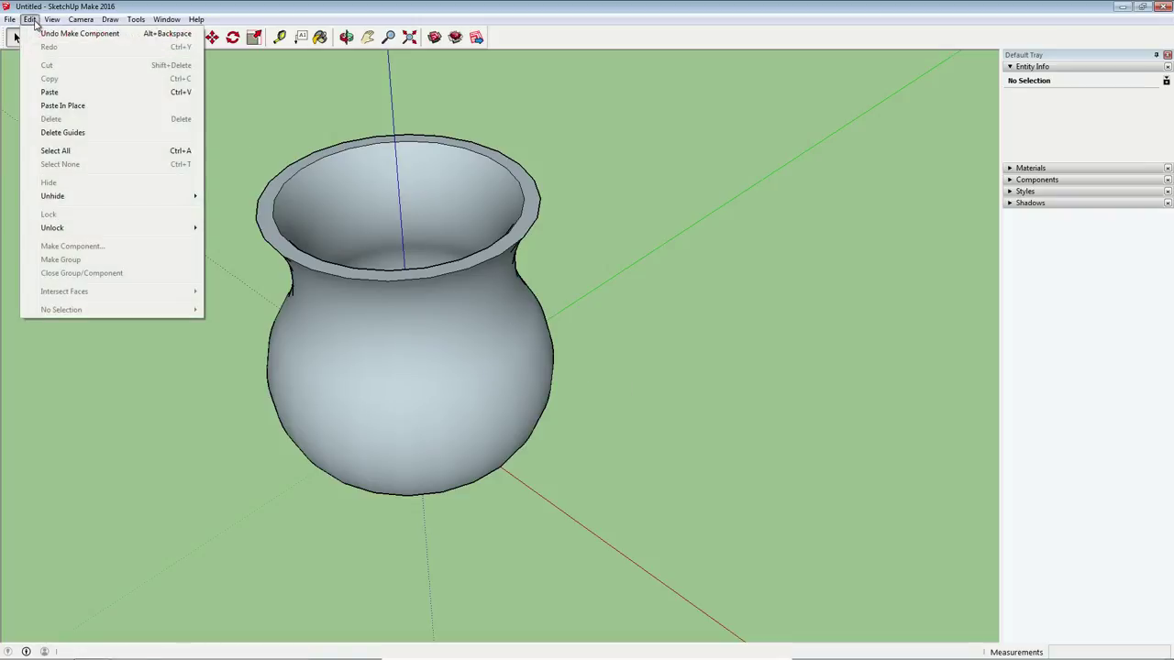
left_click(110, 105)
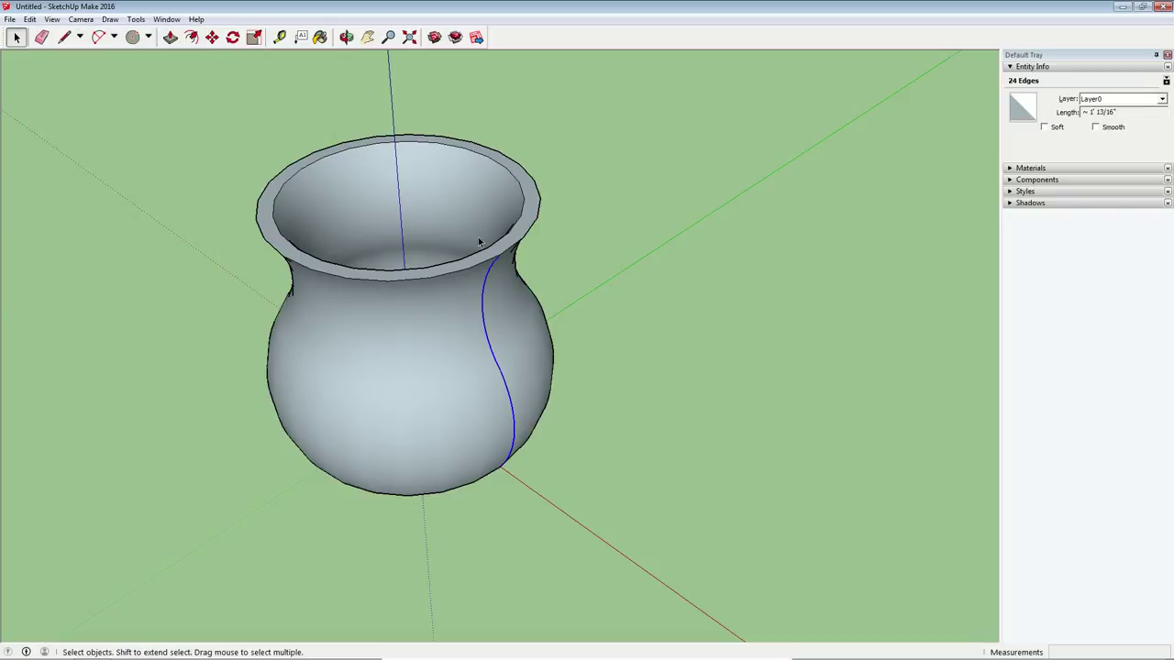
middle_click_drag(524, 420, 519, 469)
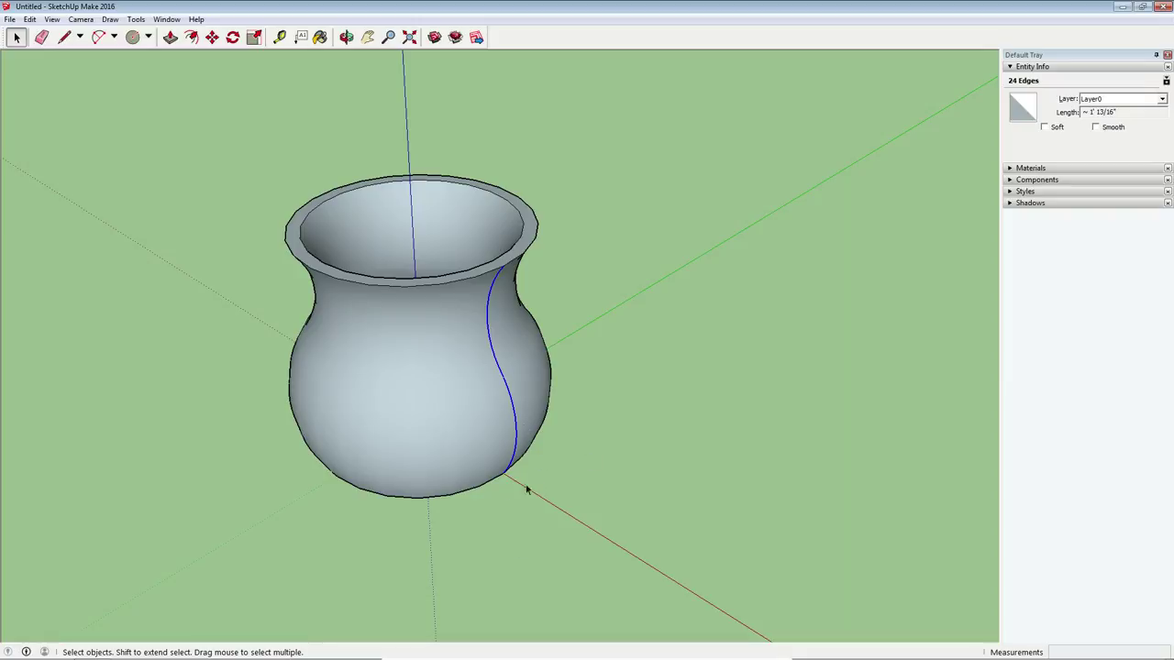
middle_click_drag(601, 449, 514, 493)
Draw a short edge along the green axis at the profile's base and copy it to the curve's end.
scroll(501, 496, "up", 4)
scroll(501, 496, "up", 5)
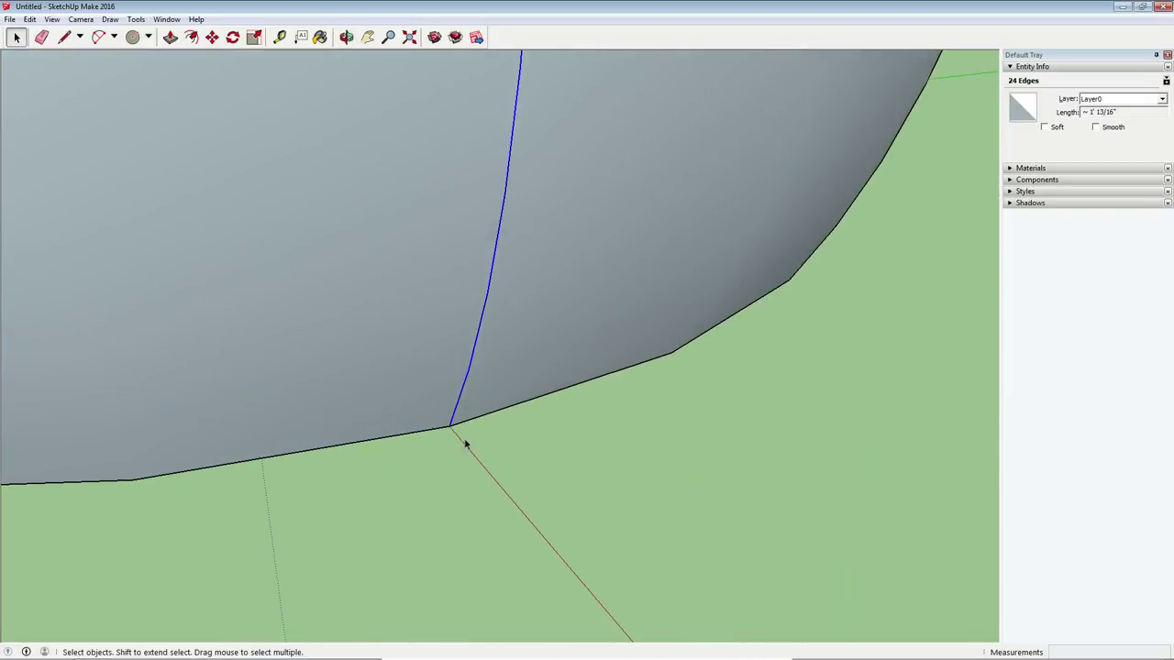
left_click(64, 36)
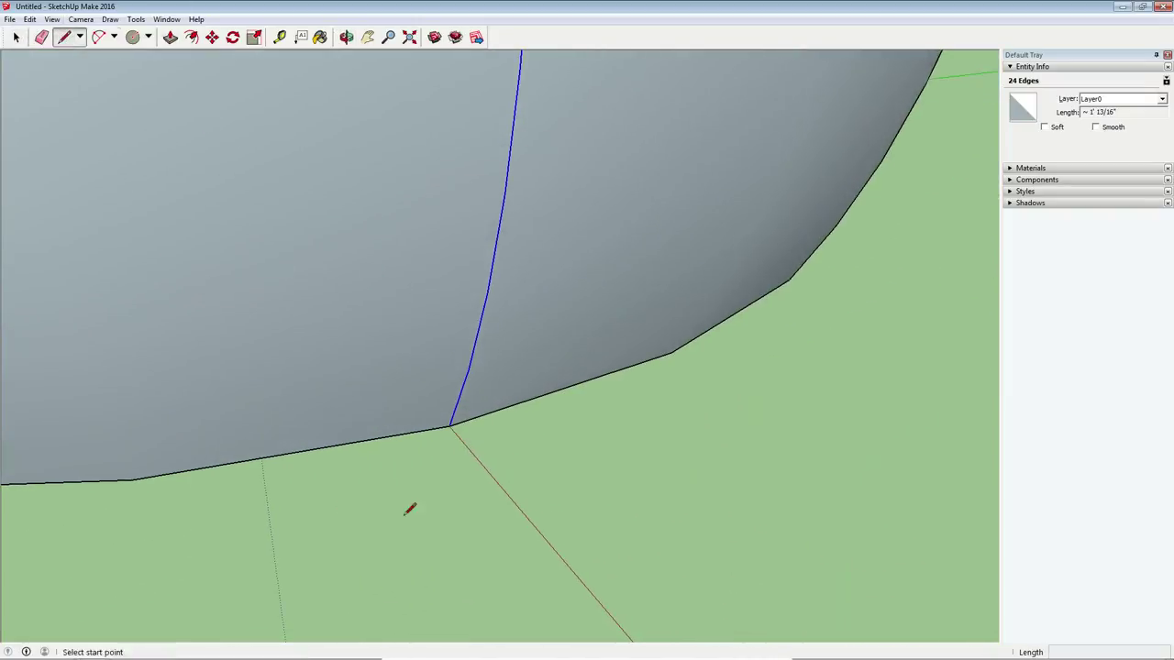
left_click(451, 426)
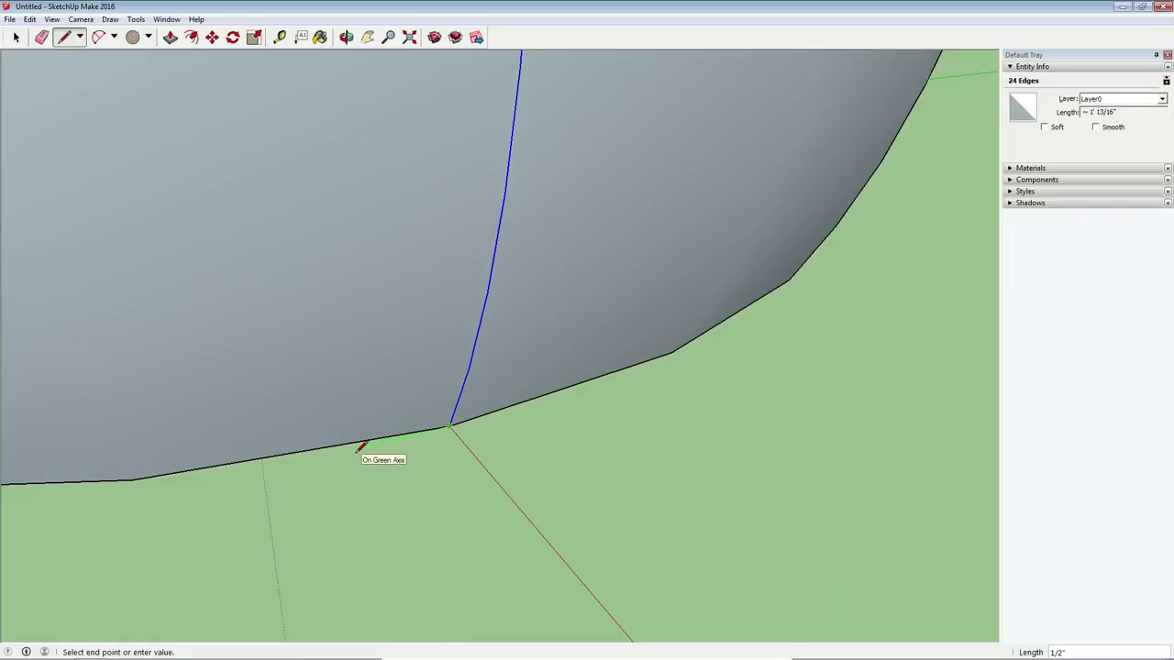
left_click(359, 446)
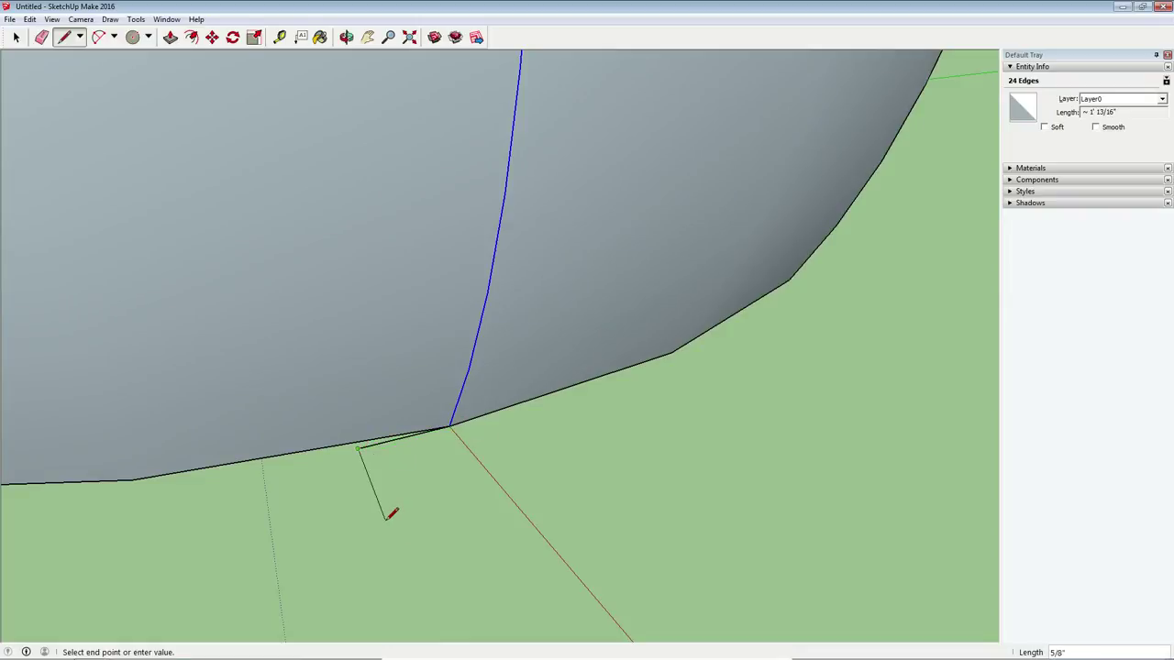
left_click(326, 411)
left_click(17, 38)
left_click(16, 39)
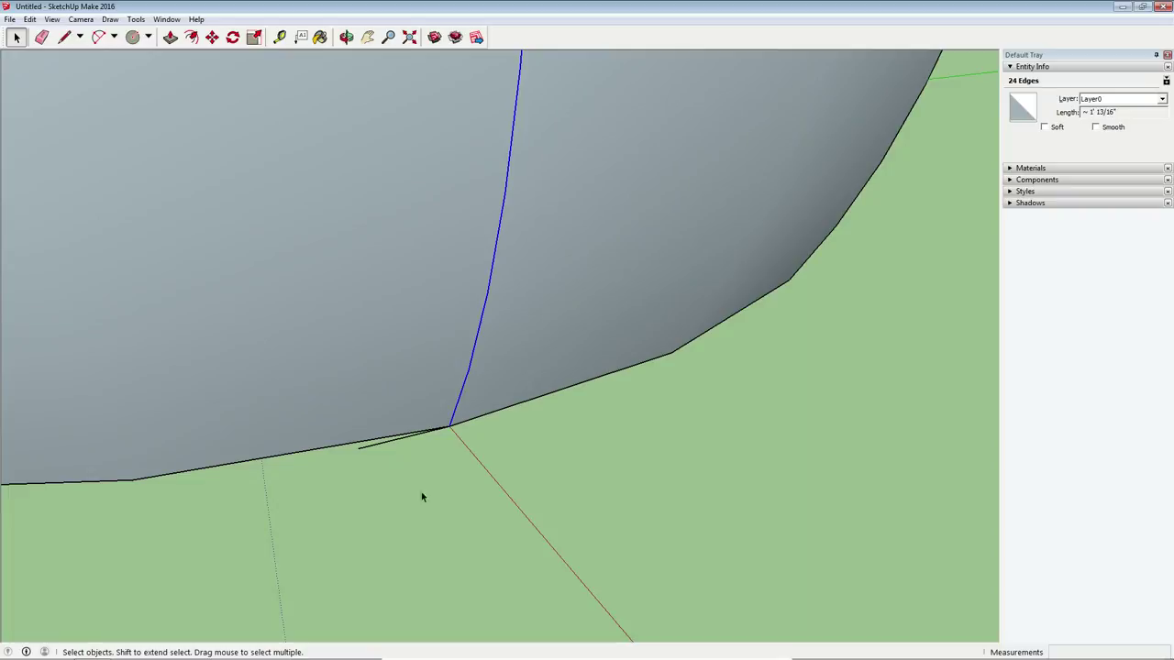
left_click(375, 450)
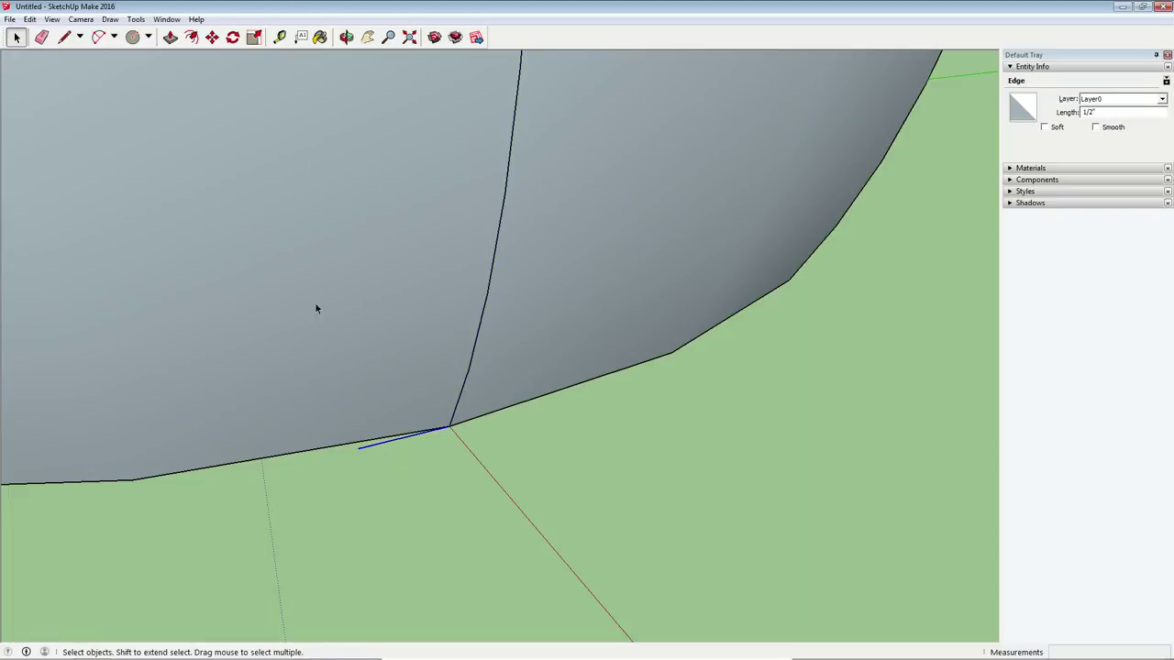
left_click(212, 37)
left_click(359, 449)
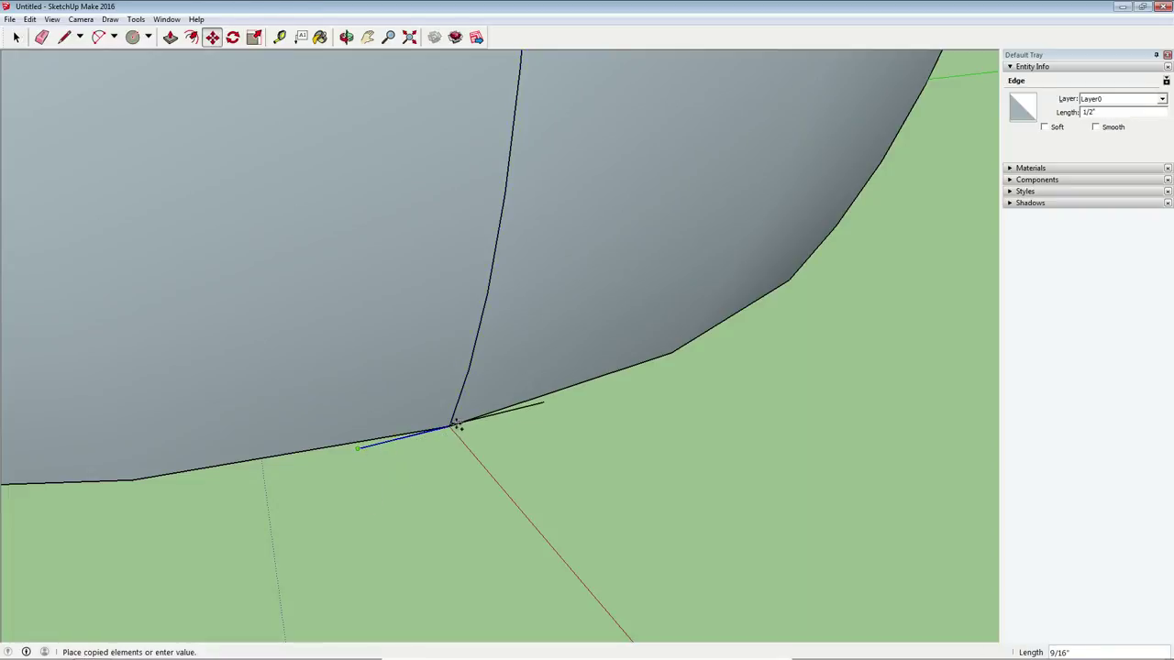
left_click(449, 427)
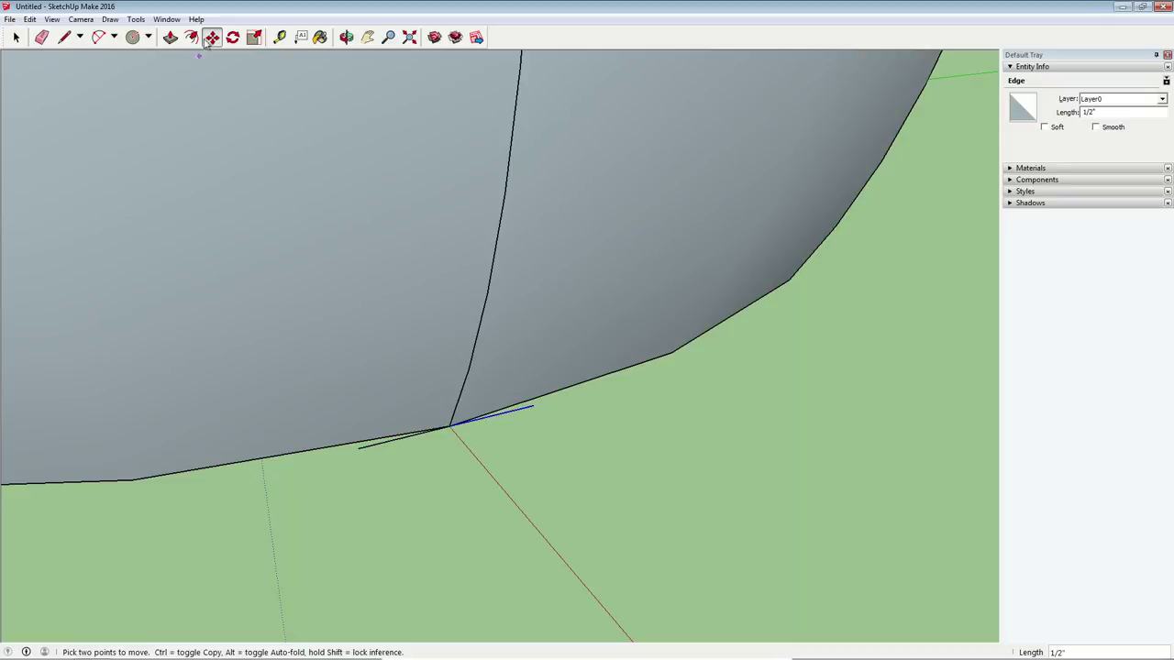
Draw a 2-point arc across the profile's base, bulging about 7/16" into a semicircle face.
left_click(98, 37)
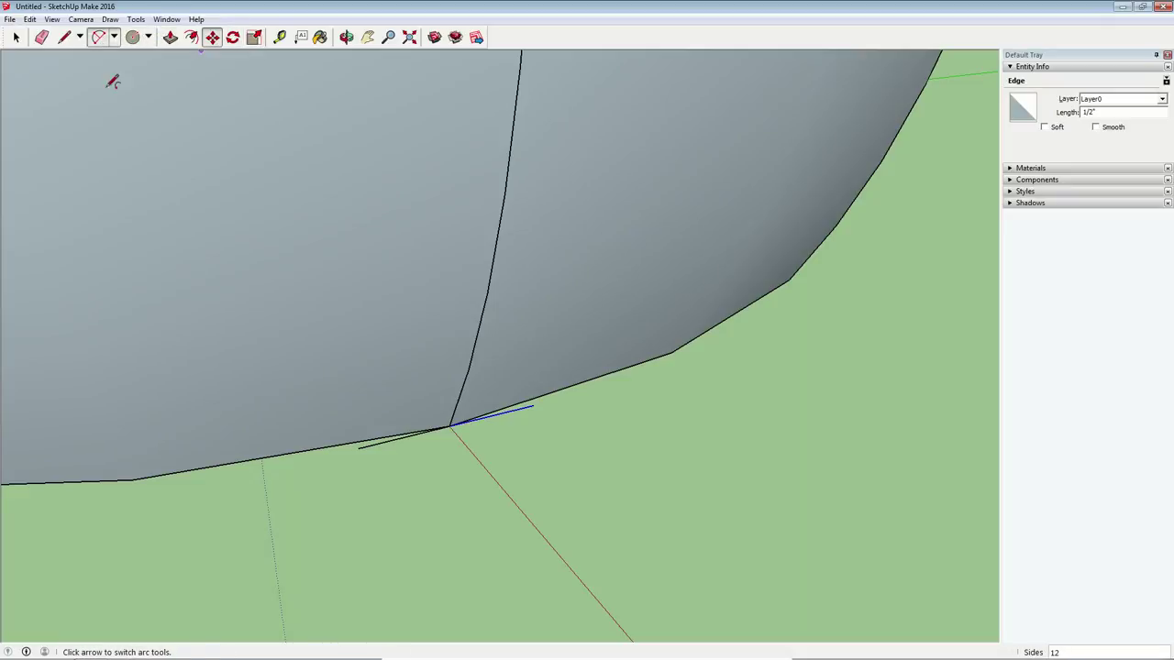
left_click(358, 448)
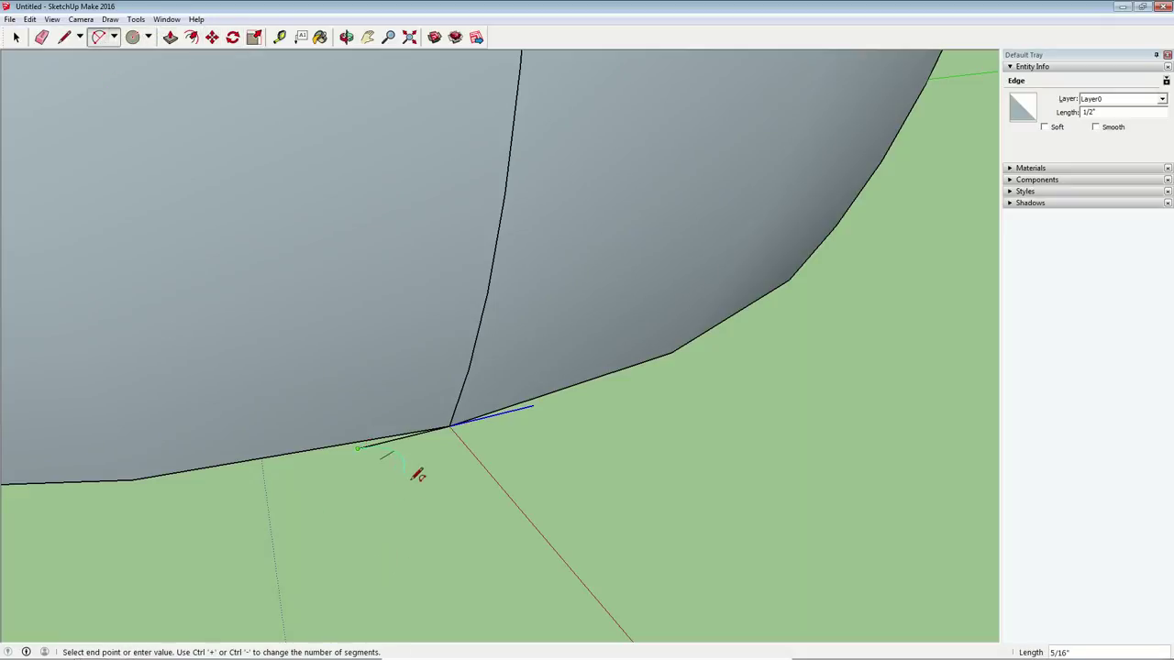
left_click(535, 405)
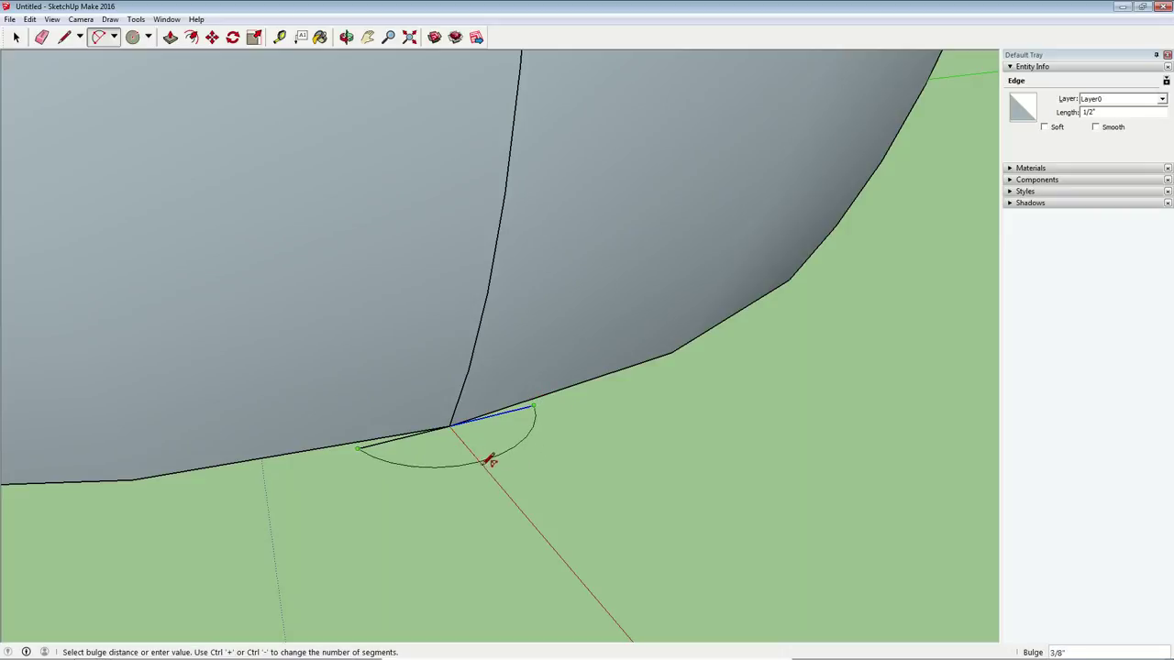
left_click(491, 463)
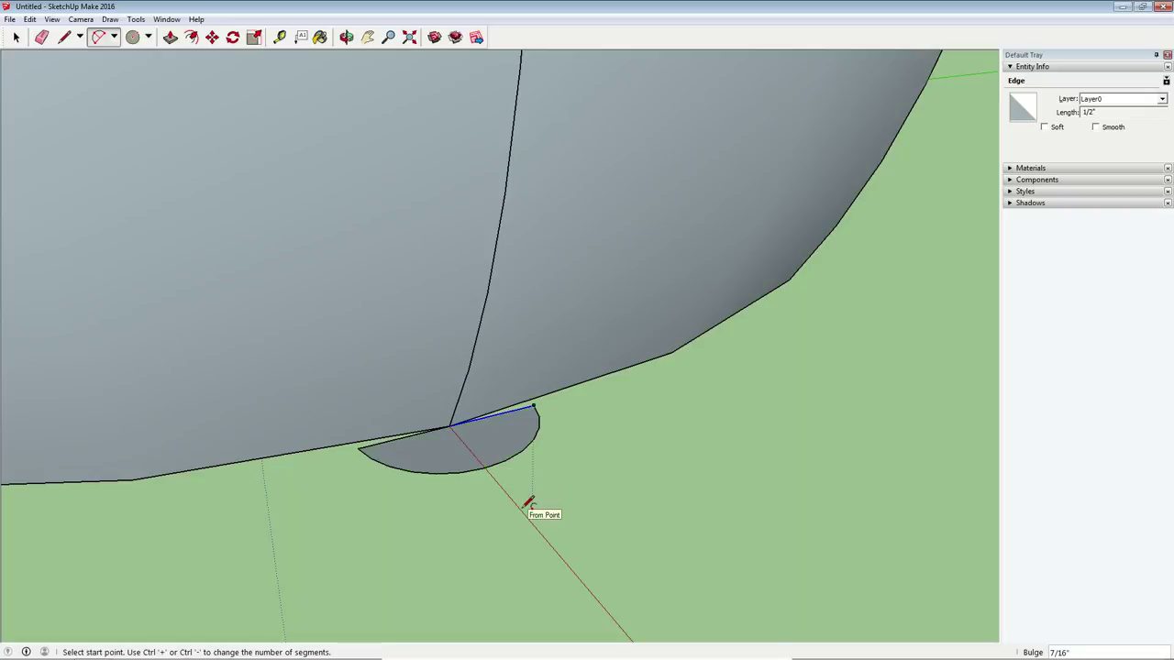
scroll(532, 500, "down", 2)
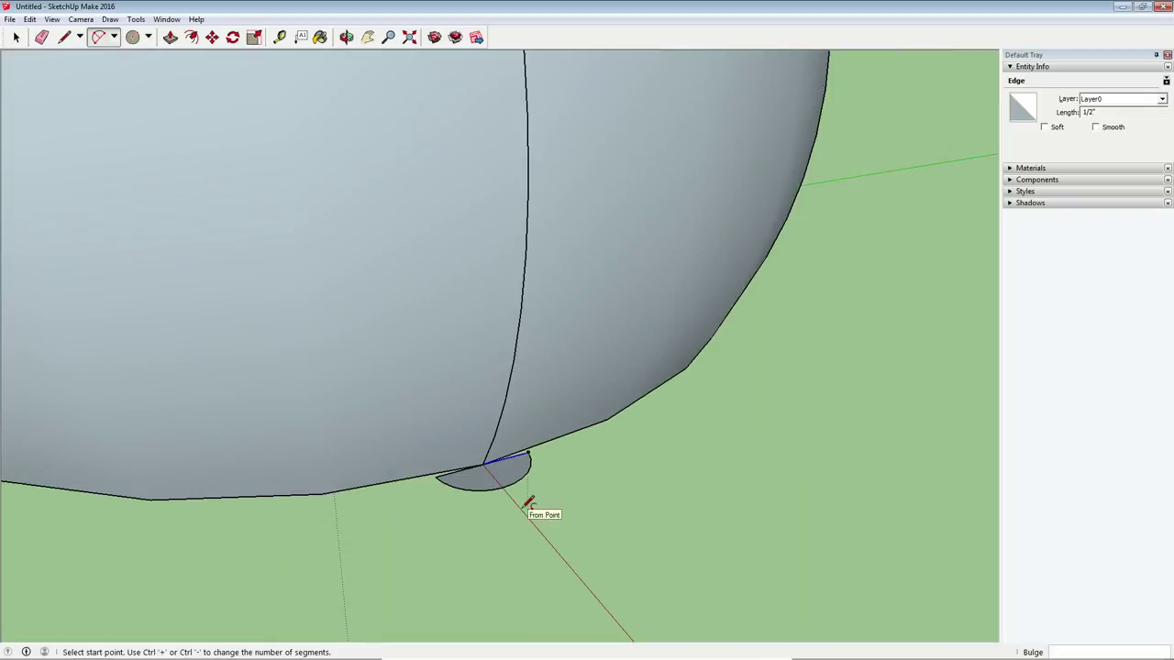
Sweep the semicircle face with Follow Me (P) along the profile curve up to the rim.
scroll(529, 503, "down", 2)
key("p")
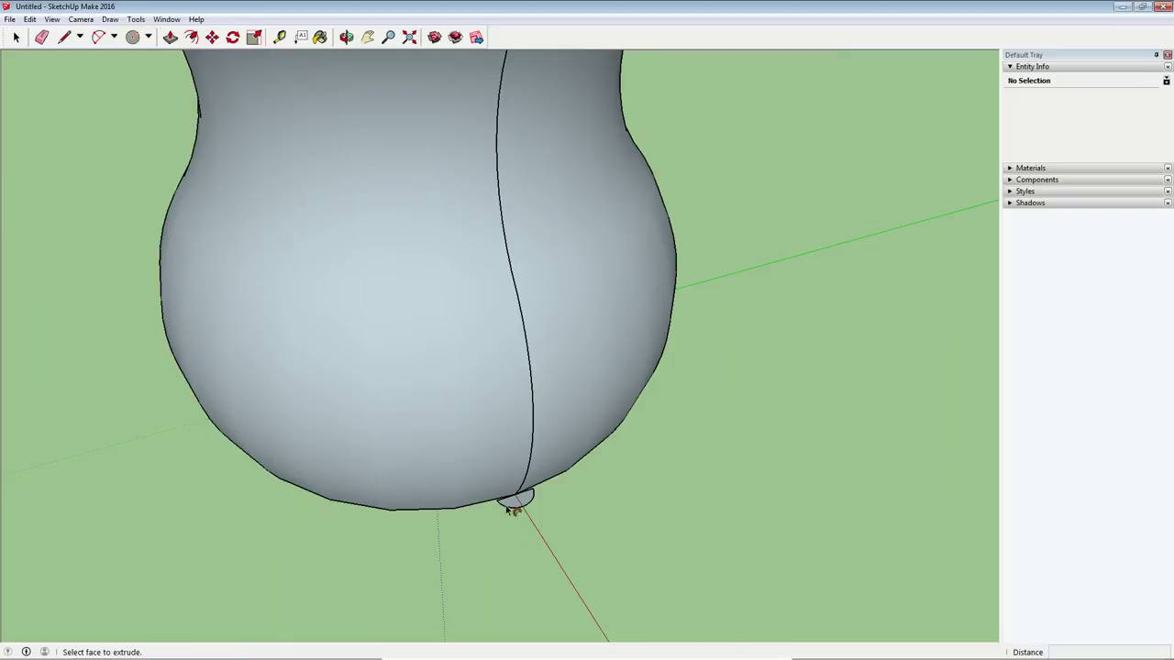
left_click(523, 500)
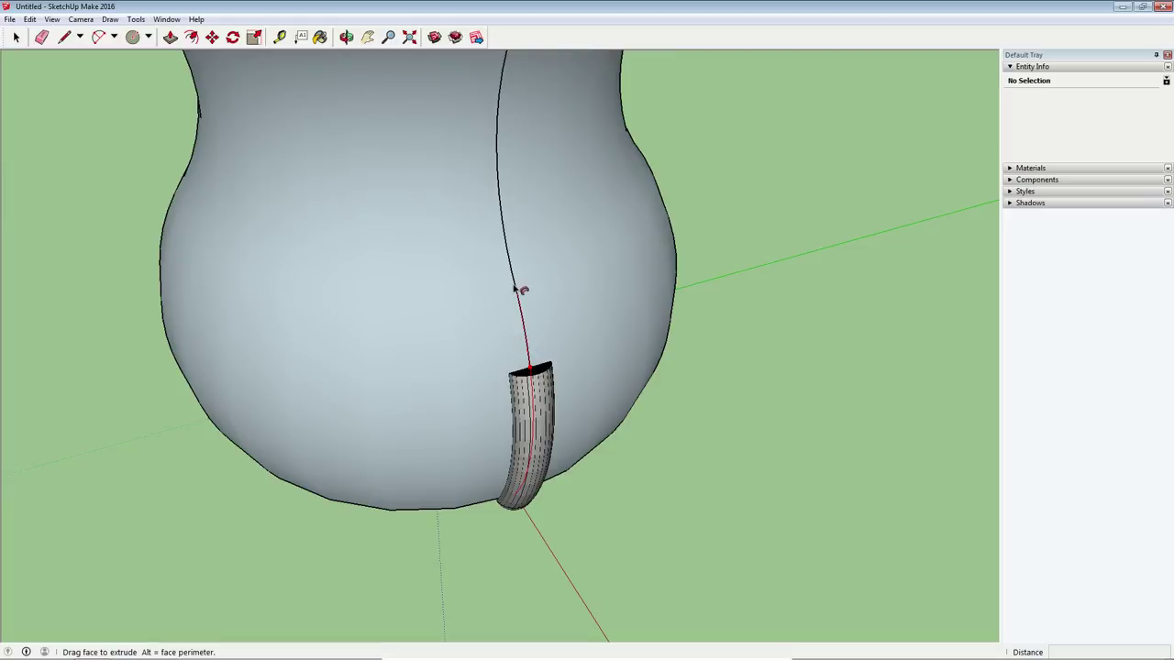
scroll(498, 243, "down", 3)
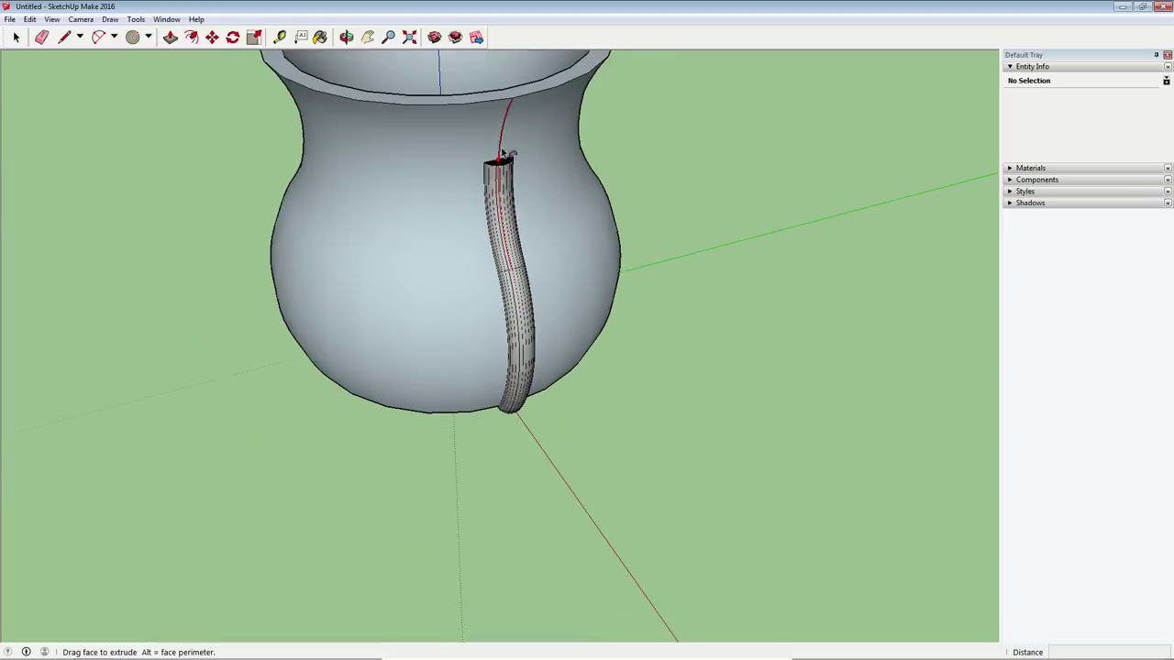
left_click(516, 101)
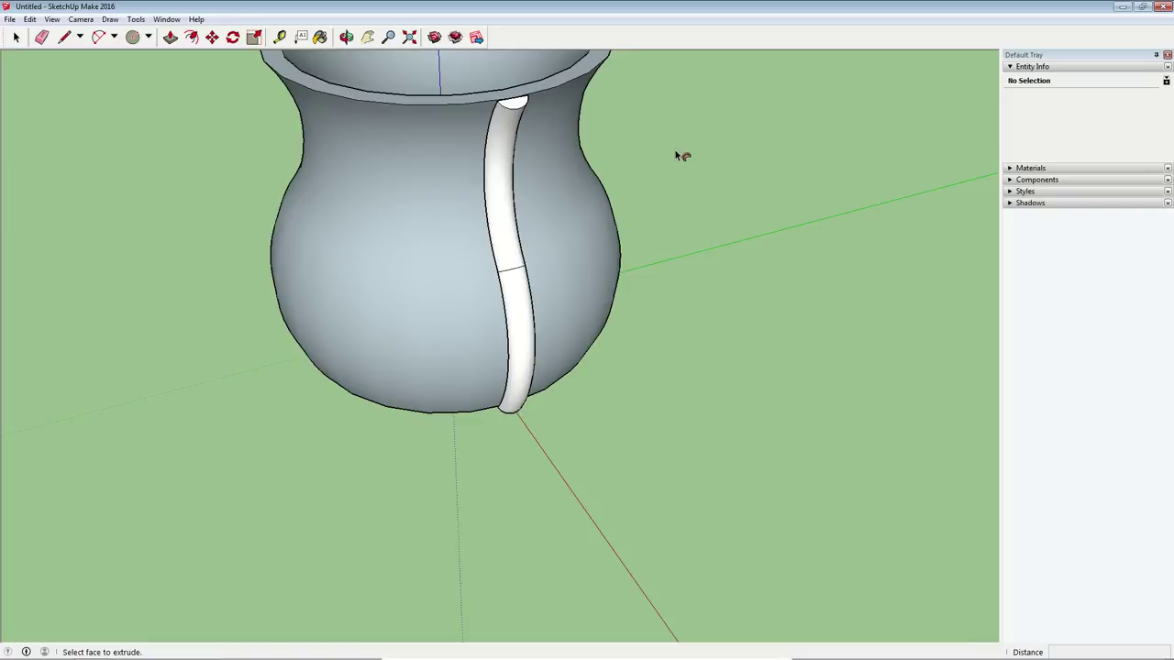
Soften and smooth the 14 seam edges crossing the rib, then clear the selection.
left_click(16, 37)
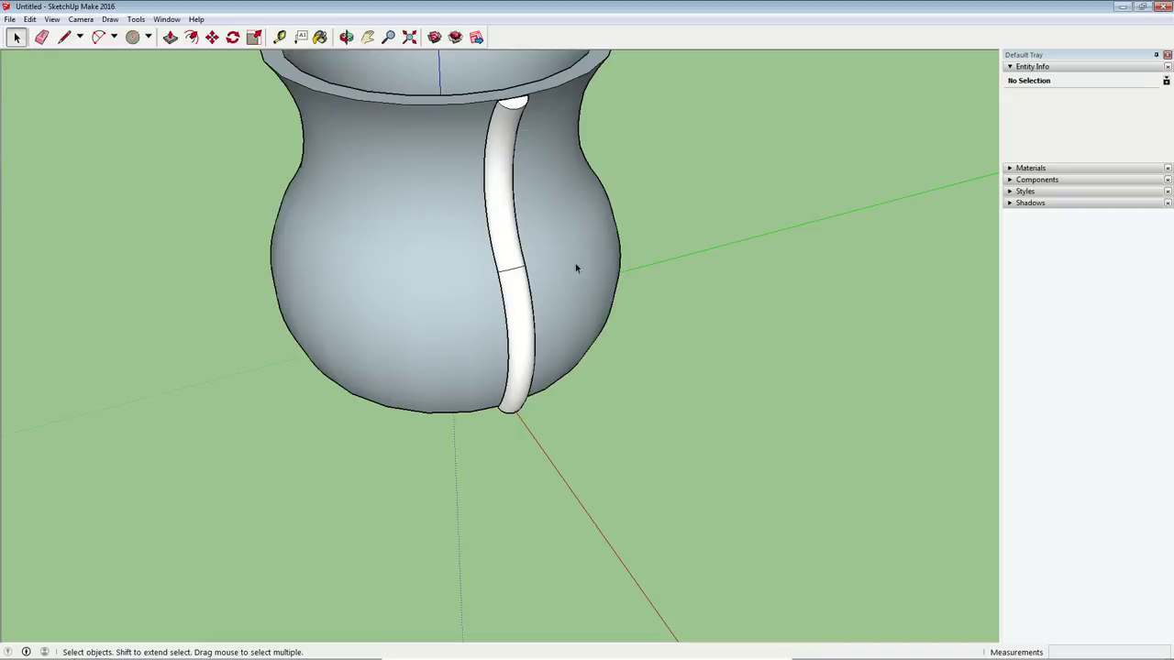
middle_click_drag(589, 269, 526, 269)
scroll(519, 270, "up", 6)
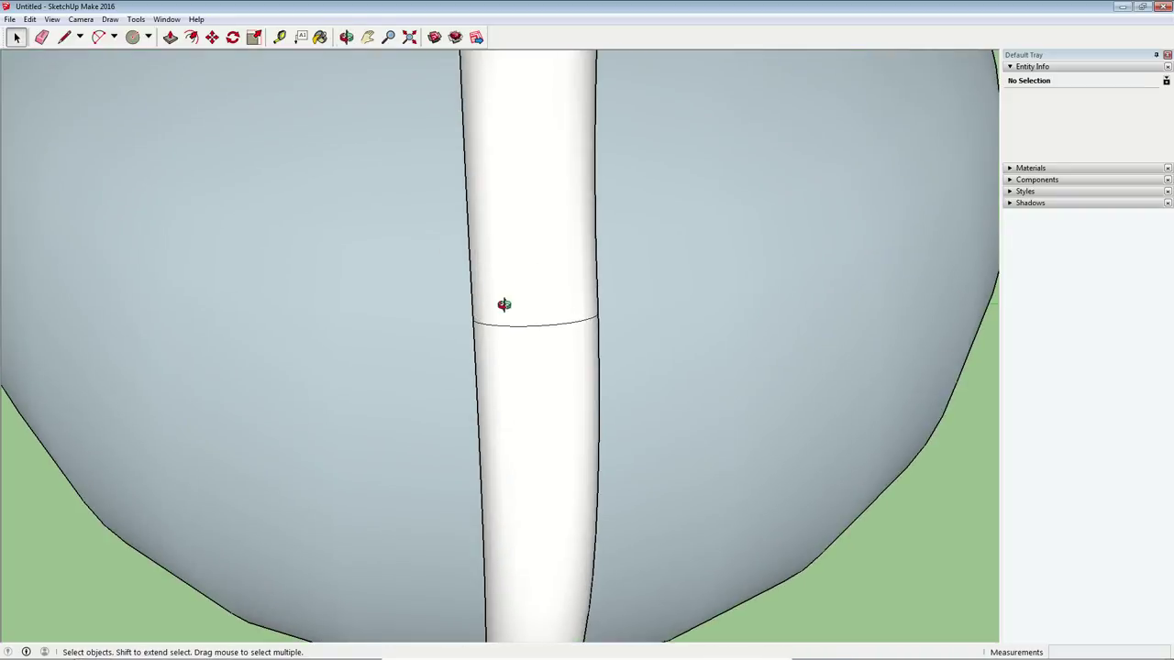
left_click_drag(445, 287, 666, 347)
left_click(1045, 128)
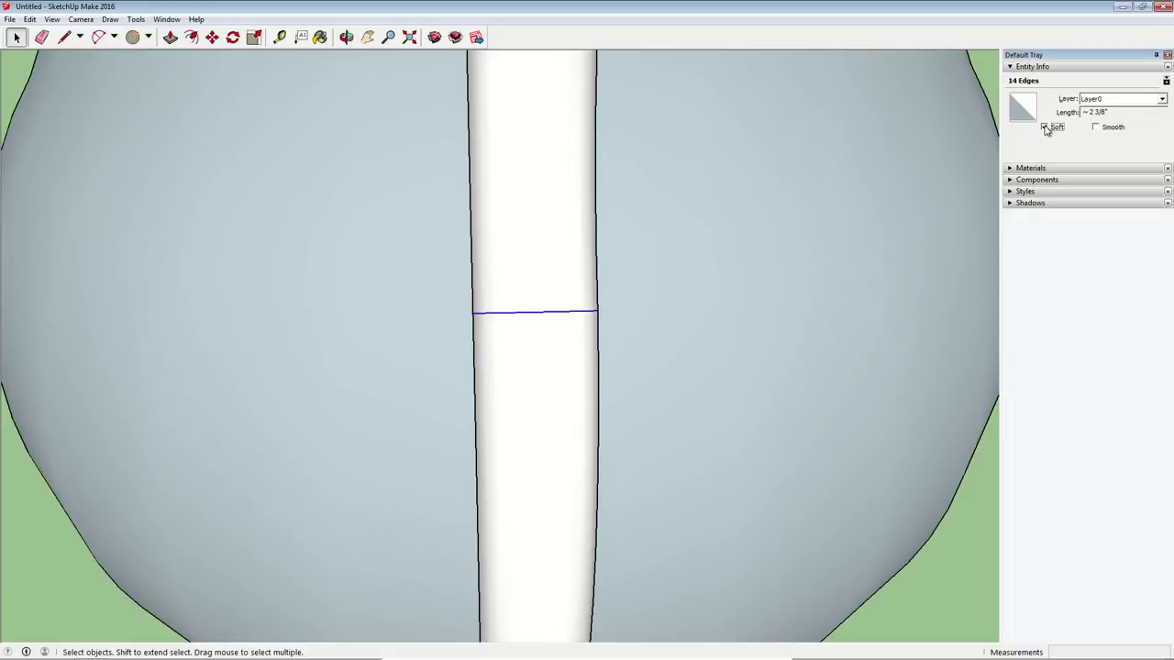
left_click(1096, 128)
scroll(622, 295, "down", 5)
middle_click_drag(550, 451, 807, 465)
left_click(770, 491)
scroll(598, 401, "down", 5)
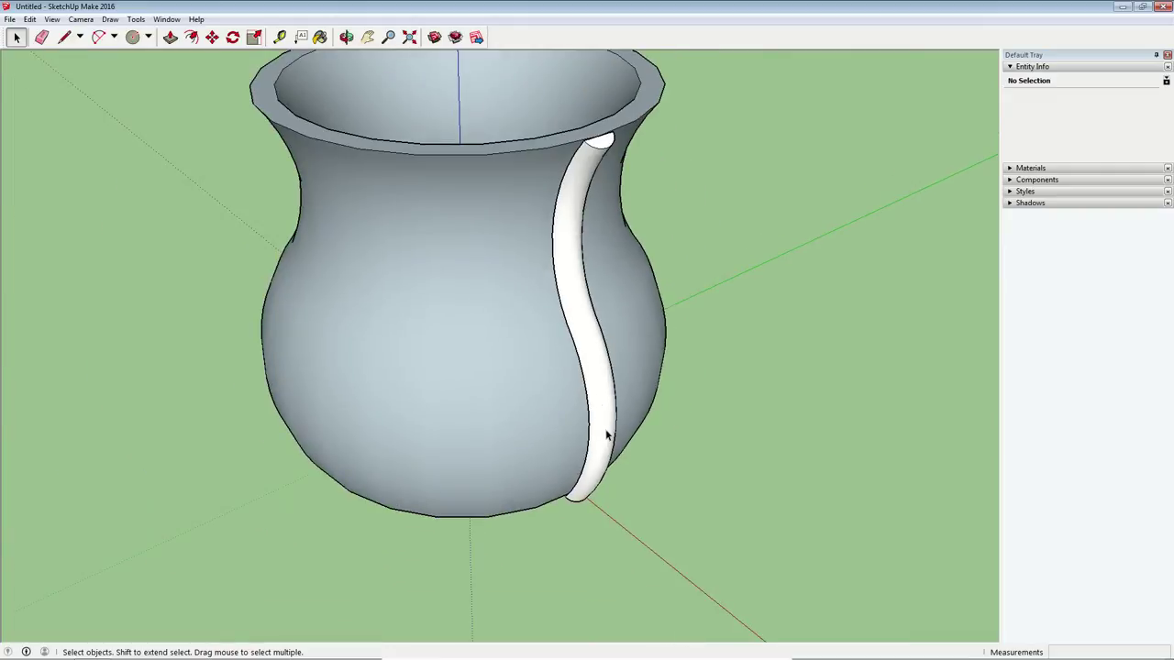
Reverse the faces of the whole rib strip, then reselect the entire rib.
triple_click(597, 380)
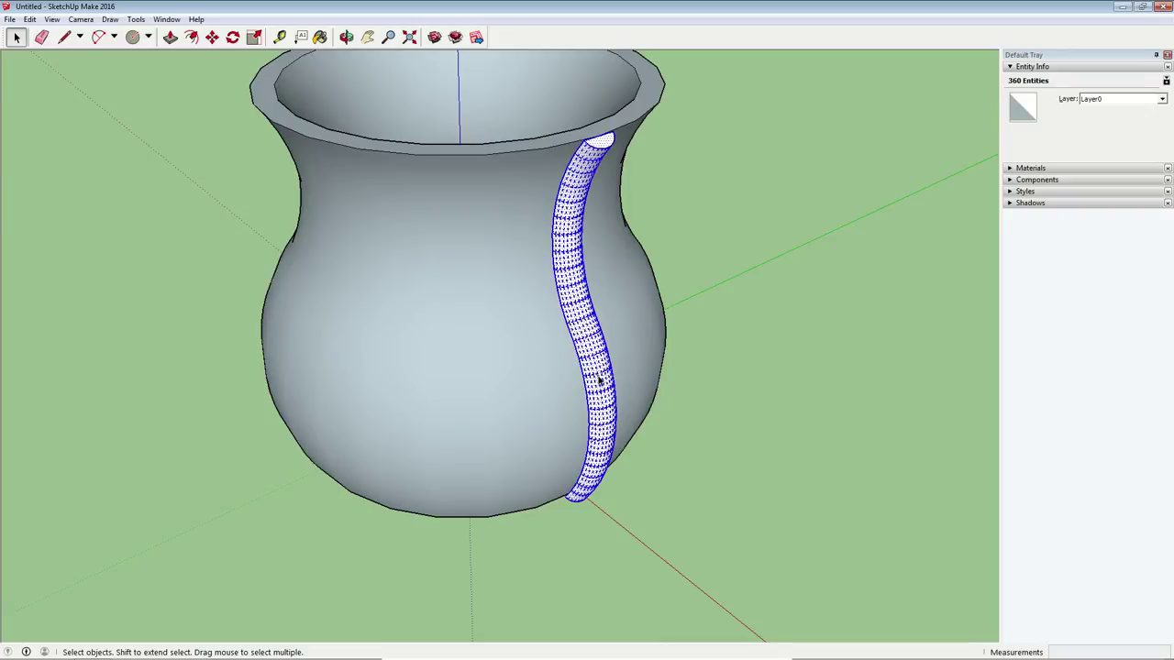
right_click(597, 379)
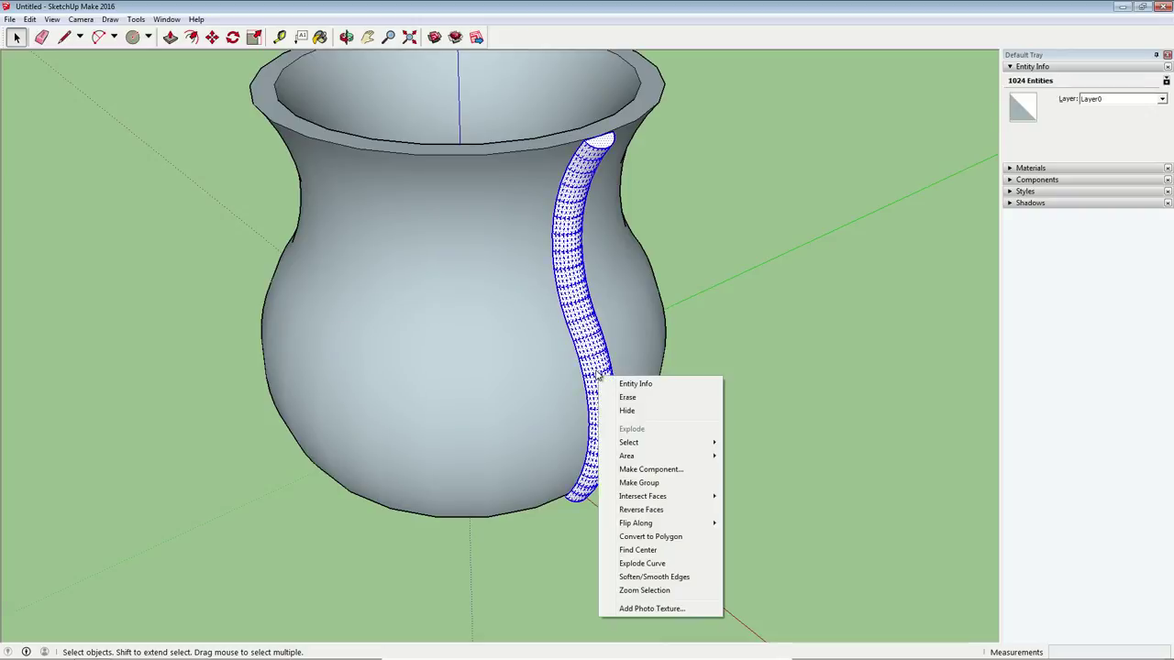
left_click(657, 511)
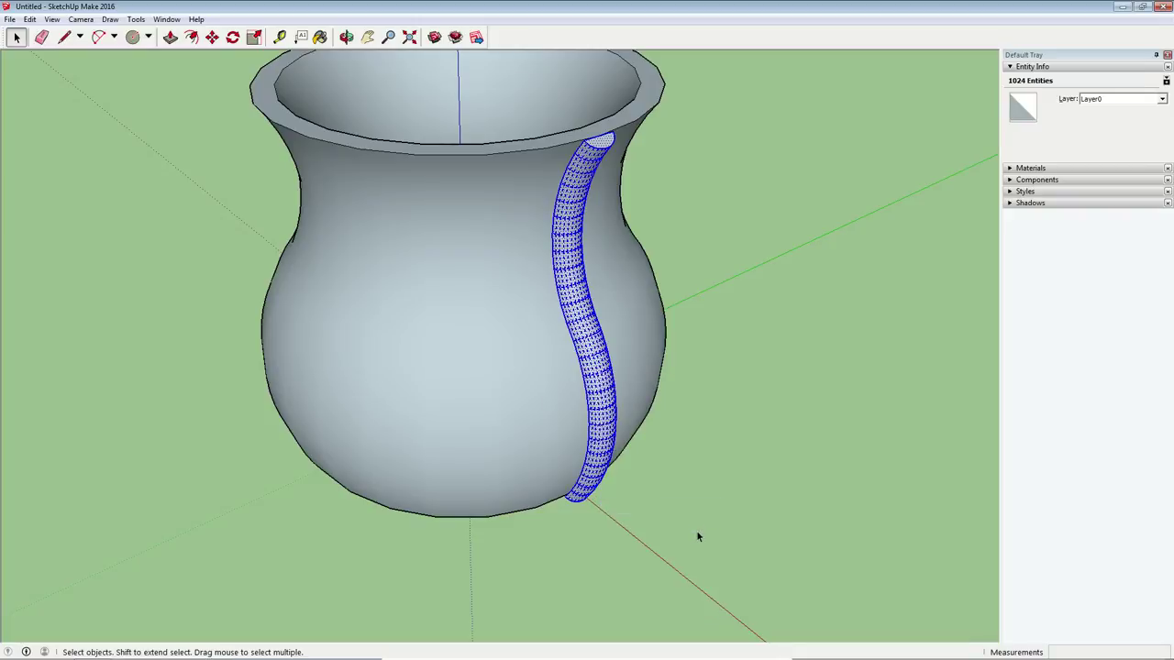
left_click(696, 536)
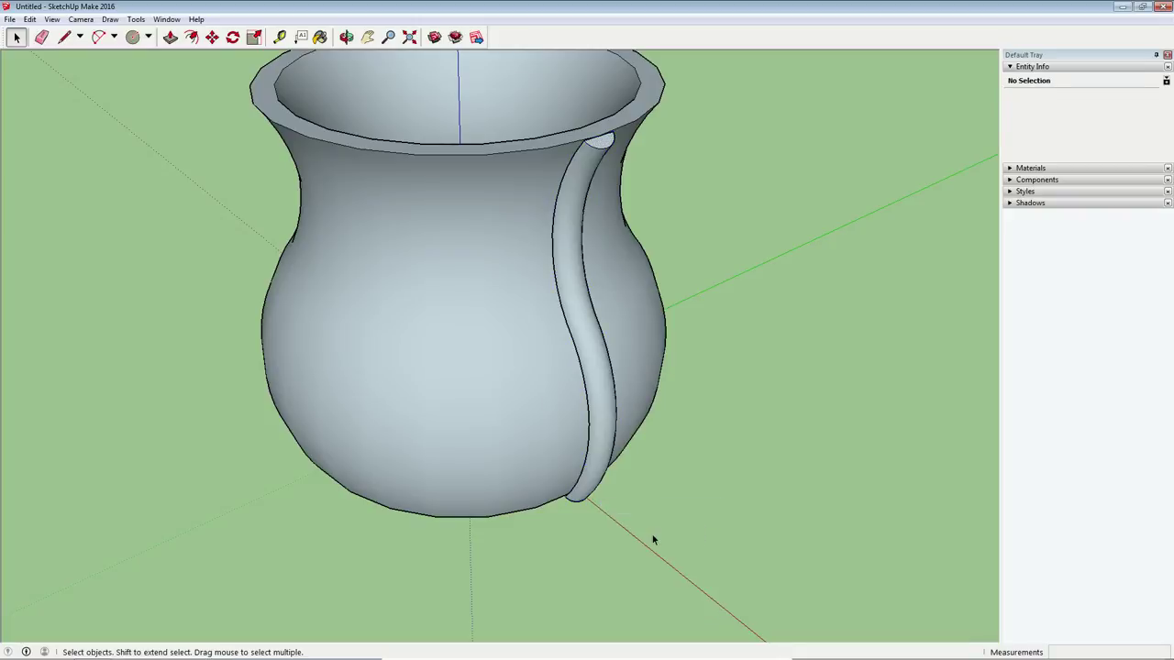
triple_click(605, 411)
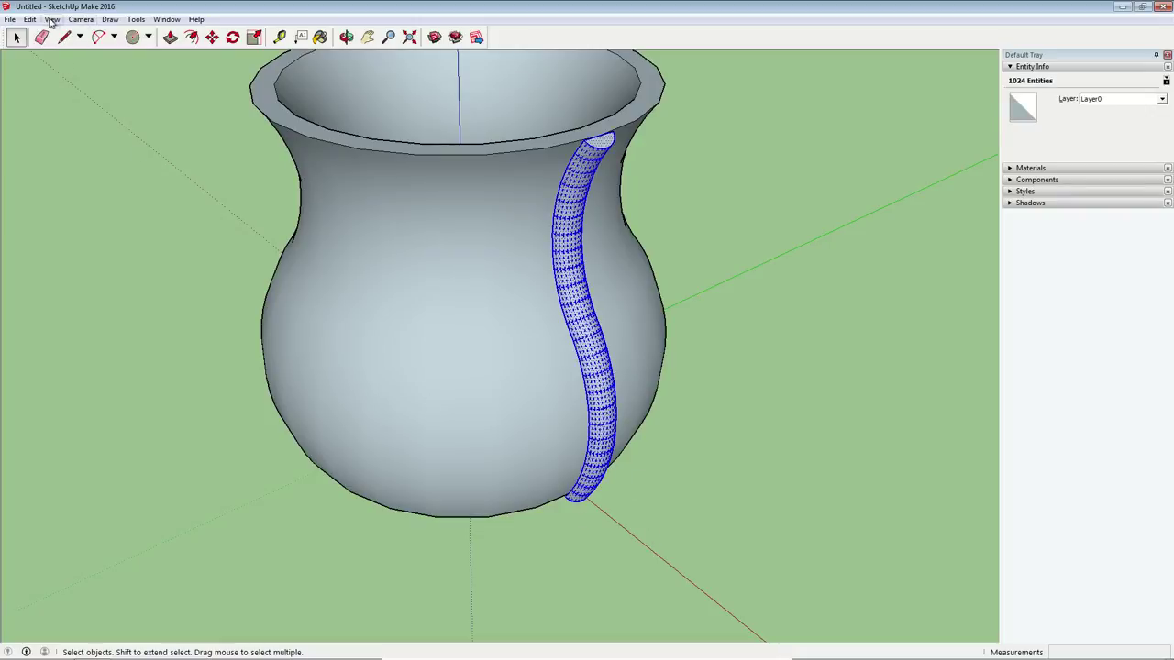
Make the selected rib strip into a new component, Component#4, using Edit > Make Component.
left_click(30, 20)
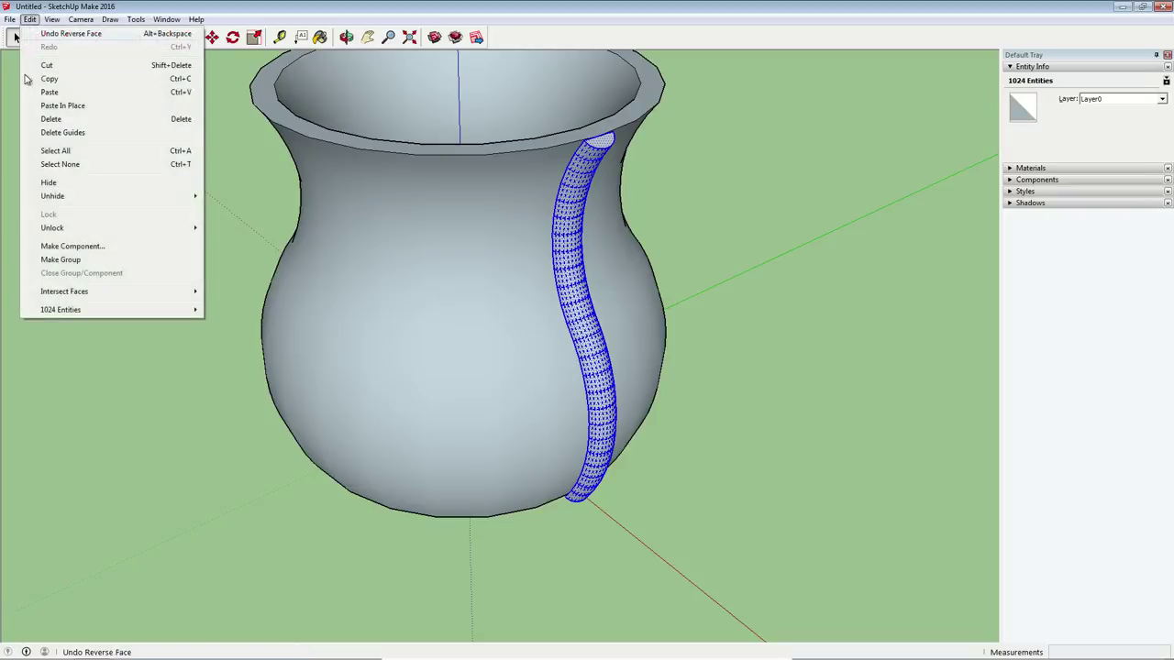
left_click(92, 246)
left_click(605, 422)
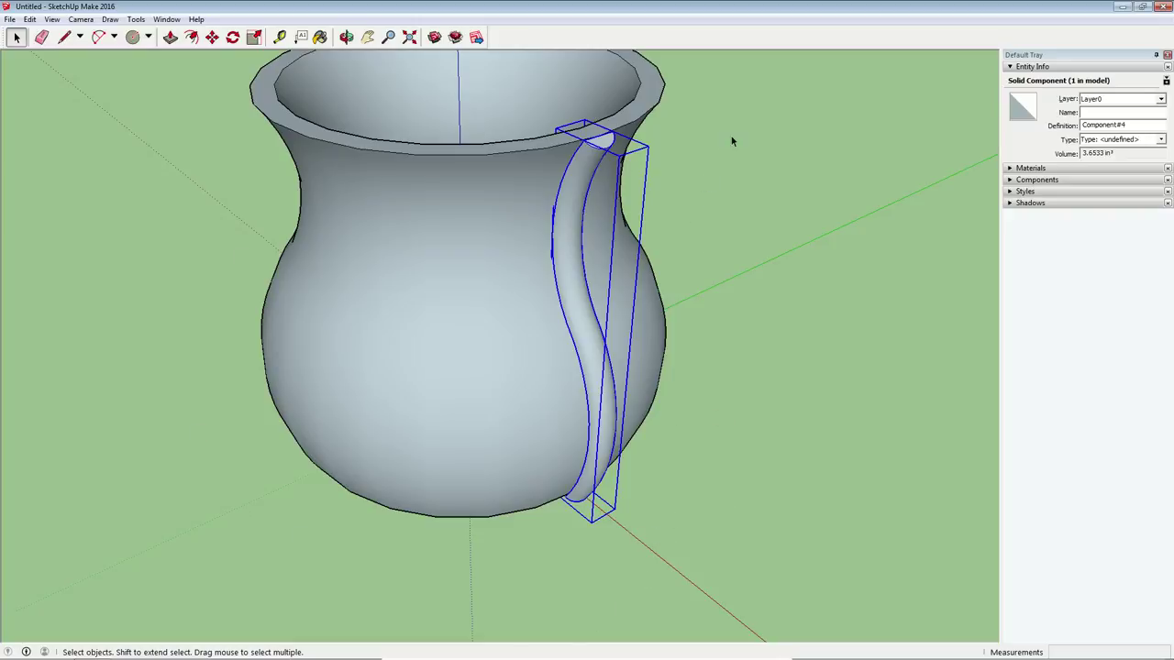
Rotate-copy the rib 30° about the vase's central axis, repeated 11x for twelve ribs.
middle_click_drag(731, 136, 703, 376)
scroll(453, 543, "down", 5)
middle_click_drag(598, 464, 628, 445)
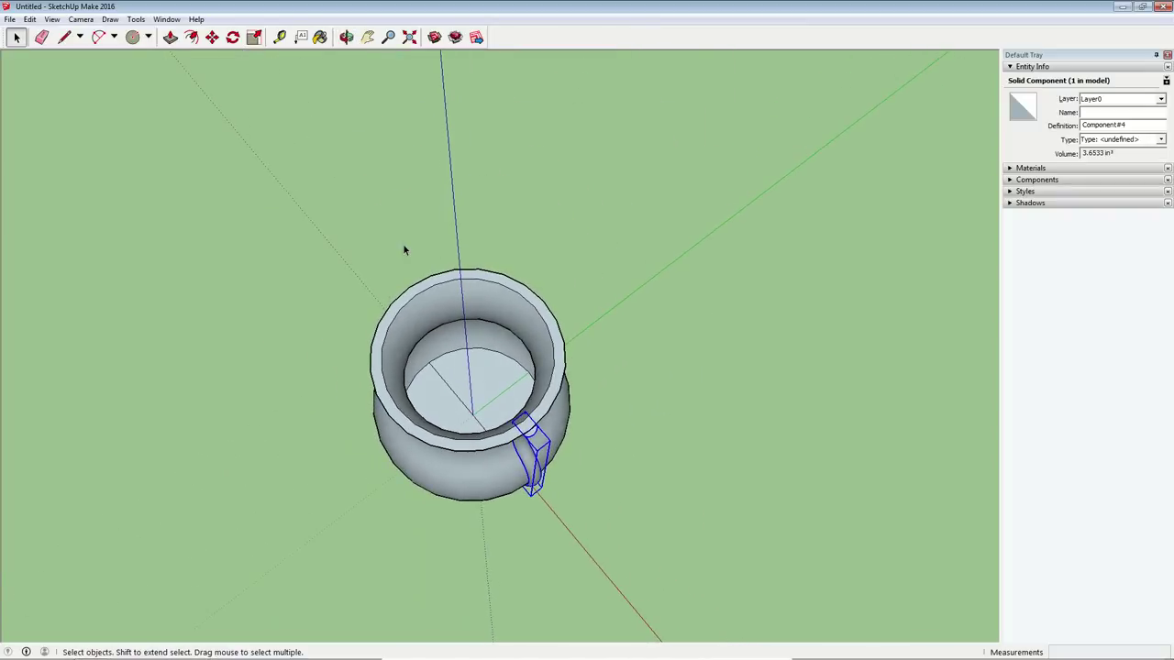
left_click(234, 38)
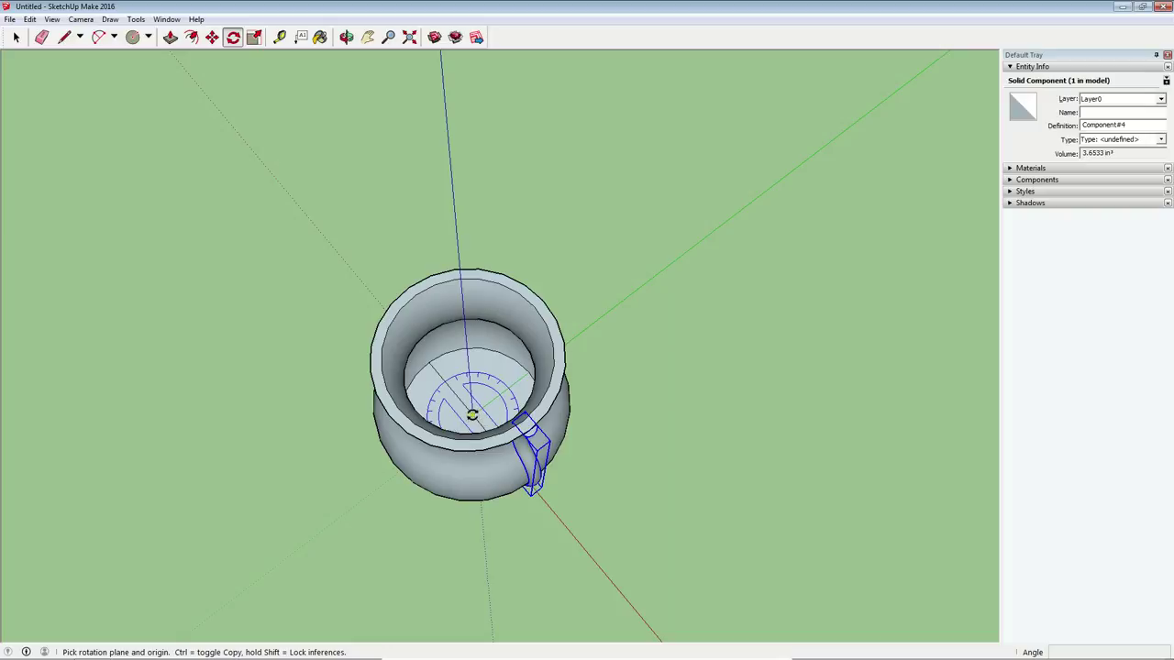
left_click(473, 415)
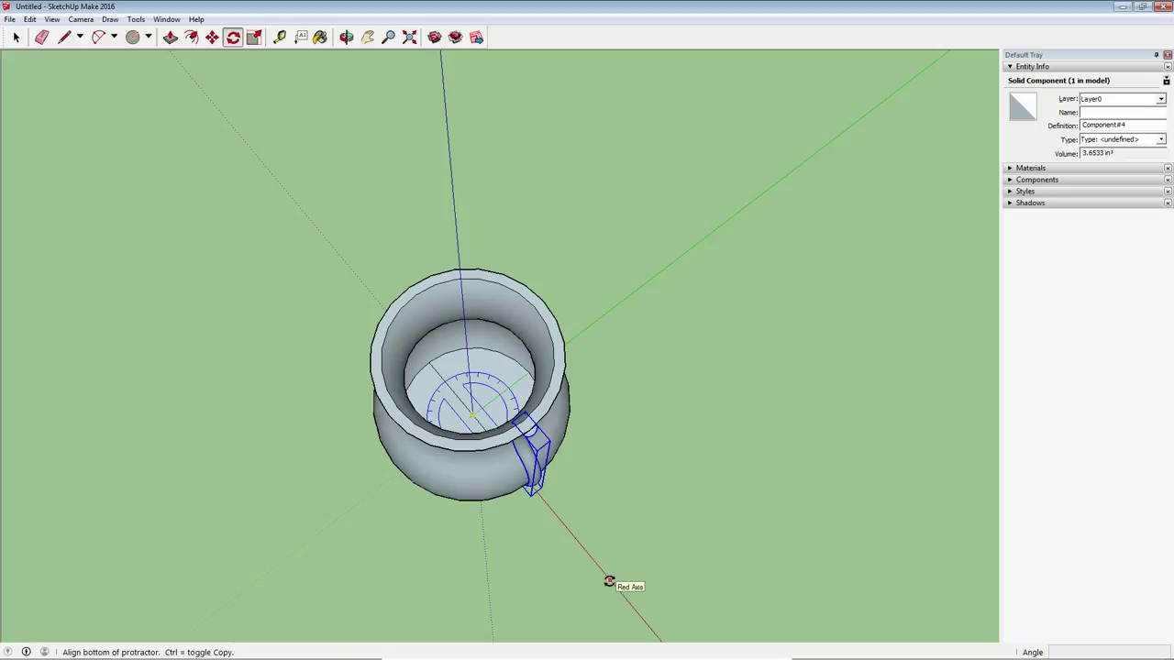
left_click(610, 580)
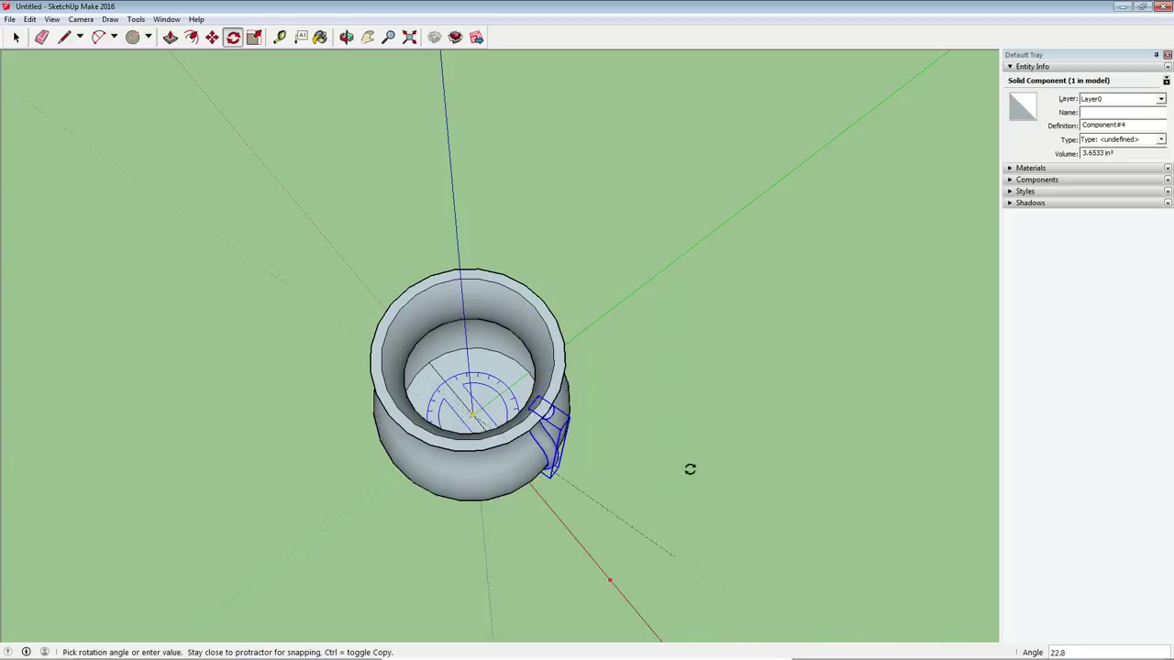
key("ctrl")
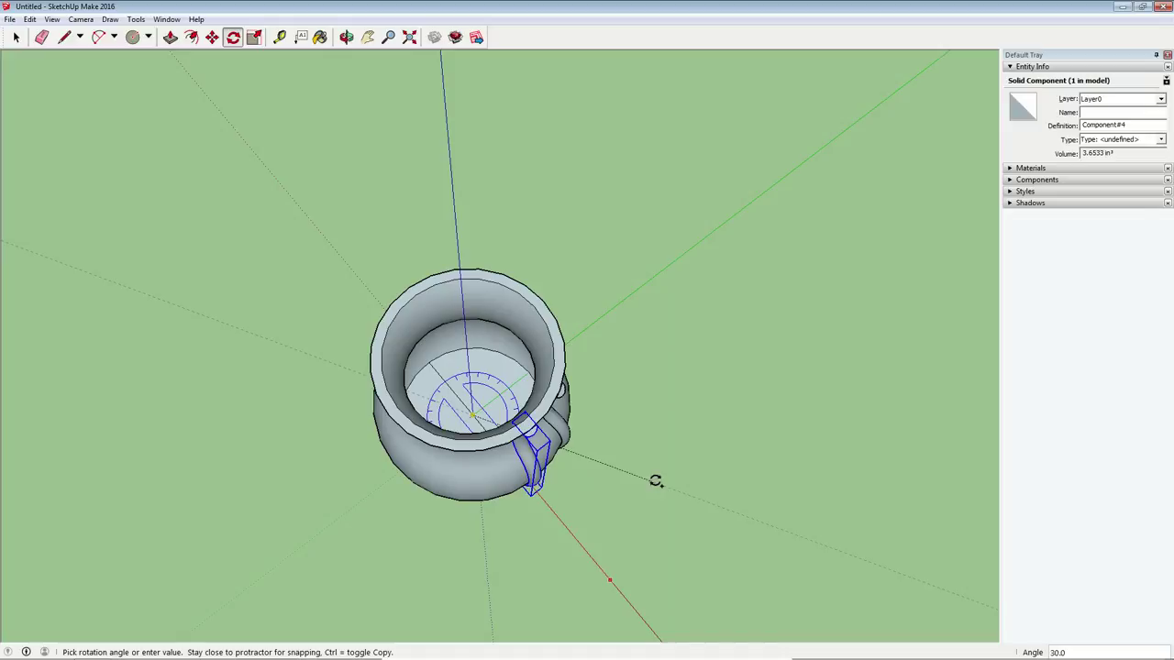
type("30")
key("Return")
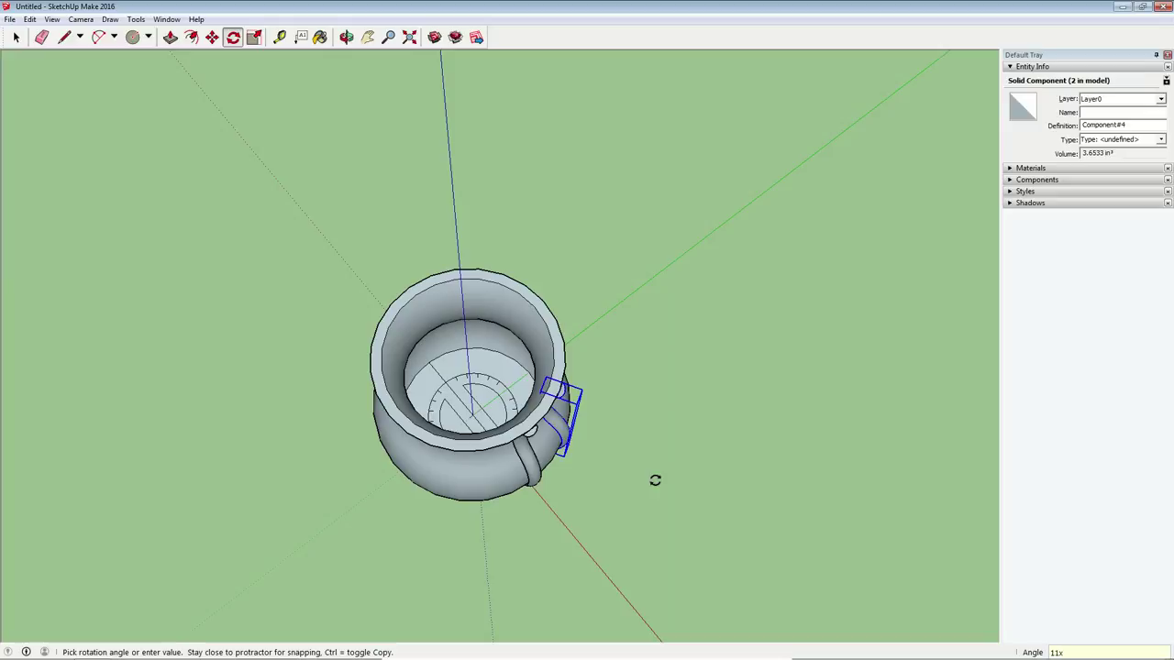
key("Return")
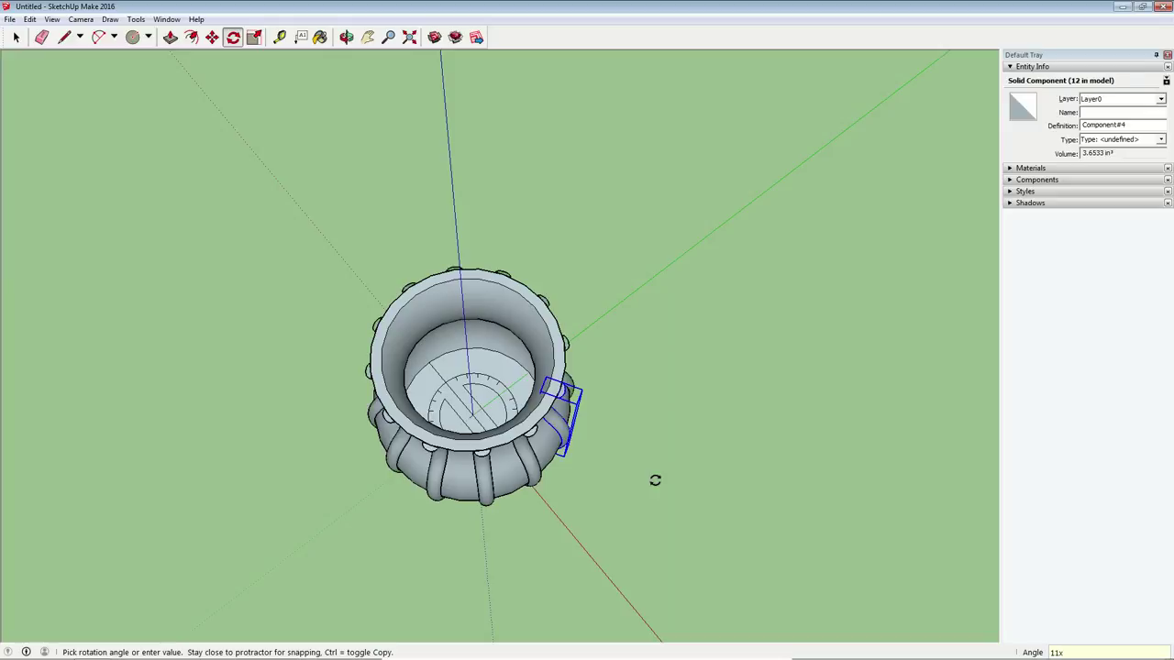
middle_click_drag(341, 550, 222, 79)
left_click(16, 37)
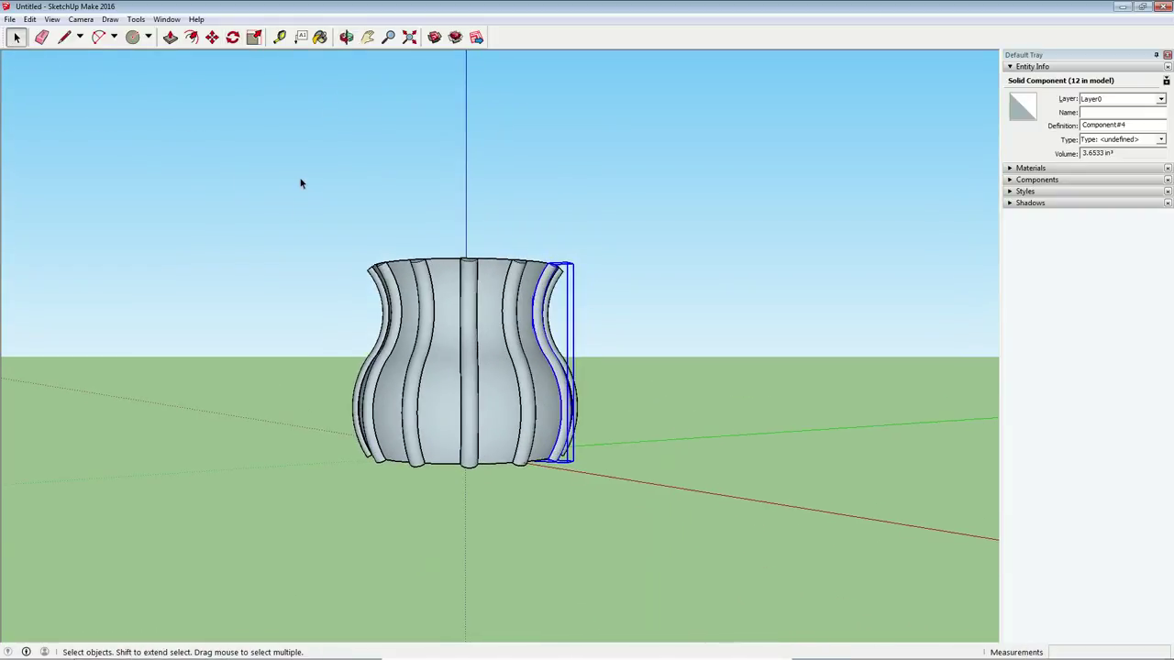
middle_click_drag(300, 177, 509, 380)
left_click(461, 560)
scroll(464, 541, "up", 5)
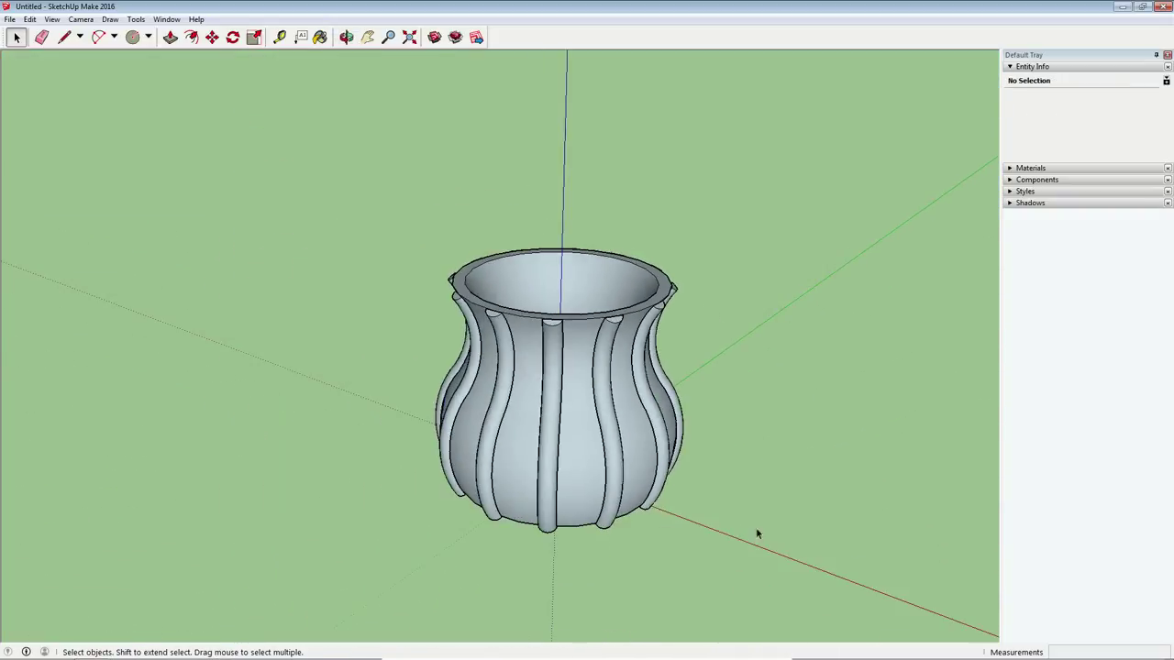
scroll(750, 575, "up", 3)
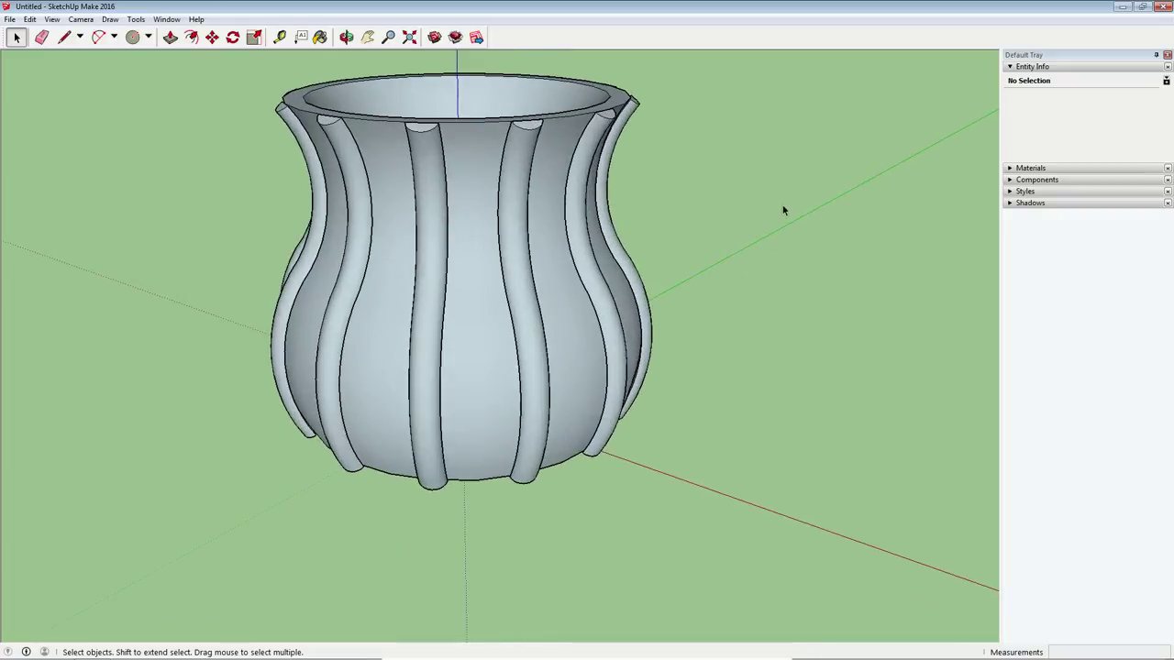